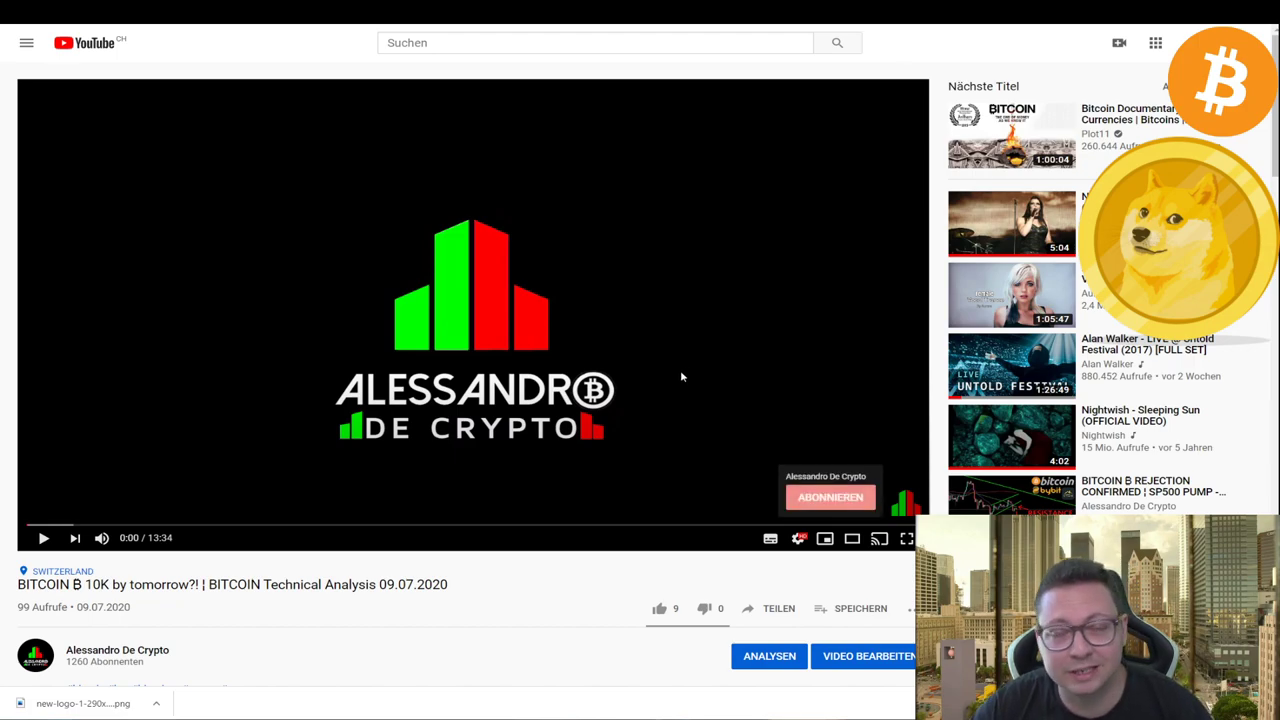
Scroll the YouTube page through the description and recommended videos.
{"action": "scroll", "coordinate": [413, 385], "scroll_direction": "down", "scroll_amount": 4}
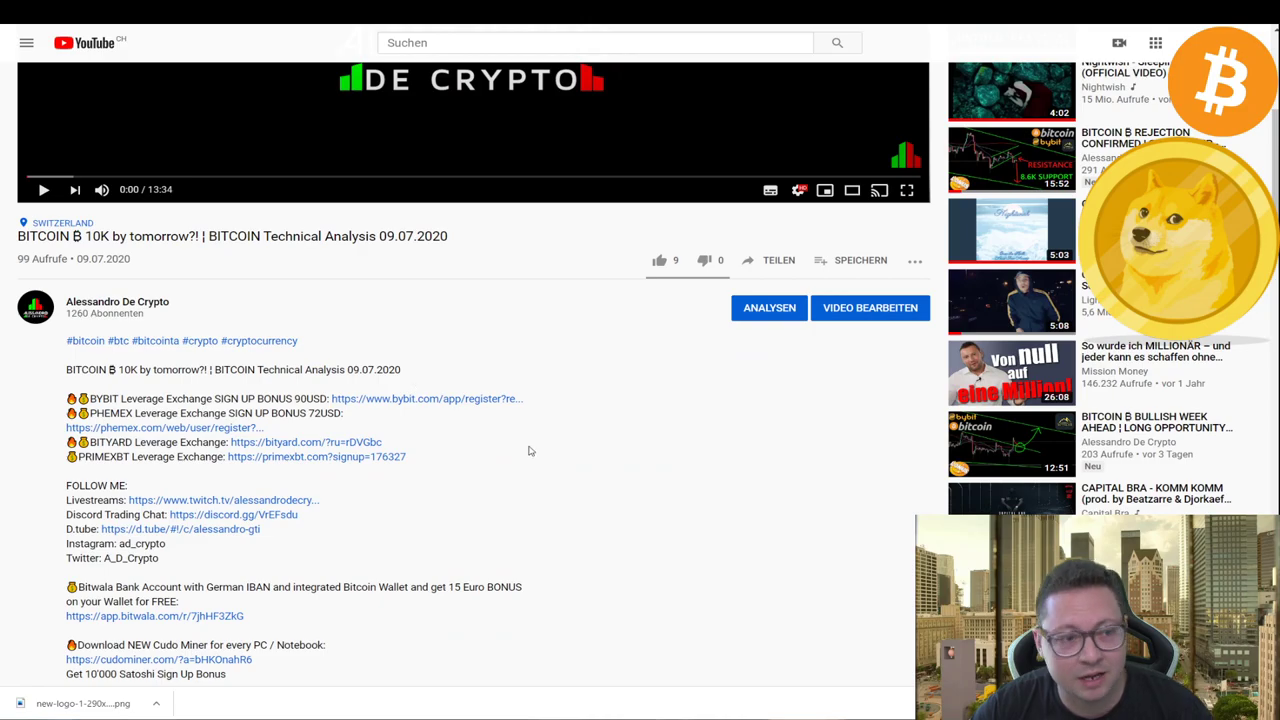
{"action": "scroll", "coordinate": [528, 449], "scroll_direction": "up", "scroll_amount": 4}
{"action": "scroll", "coordinate": [388, 449], "scroll_direction": "down", "scroll_amount": 5}
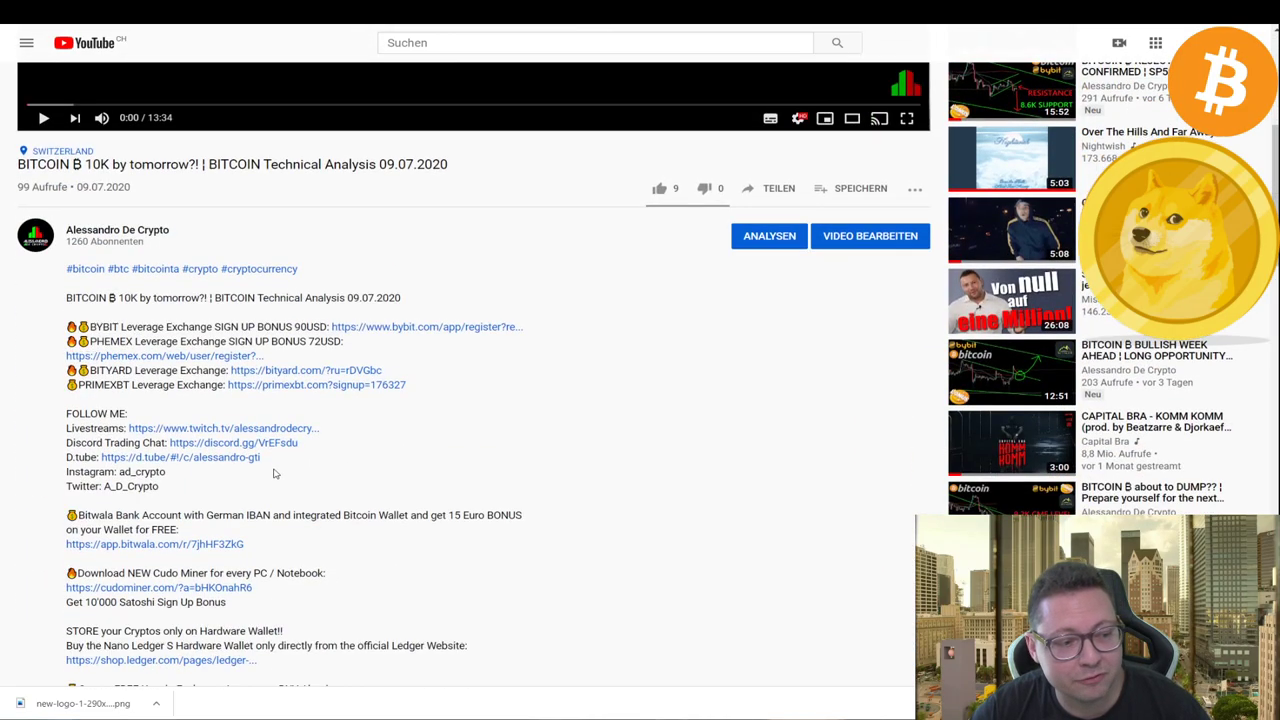
{"action": "scroll", "coordinate": [250, 456], "scroll_direction": "down", "scroll_amount": 3}
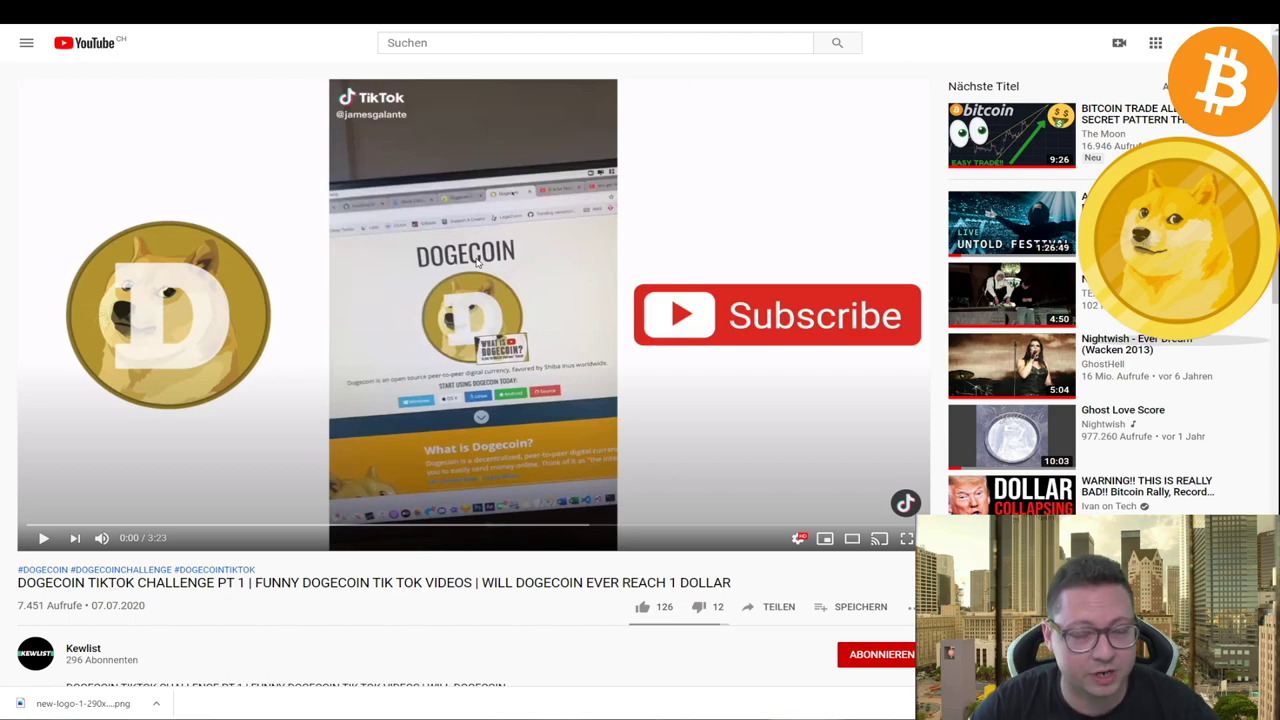
Play the Dogecoin TikTok challenge video and pause it at 0:15.
{"action": "left_click", "coordinate": [477, 262]}
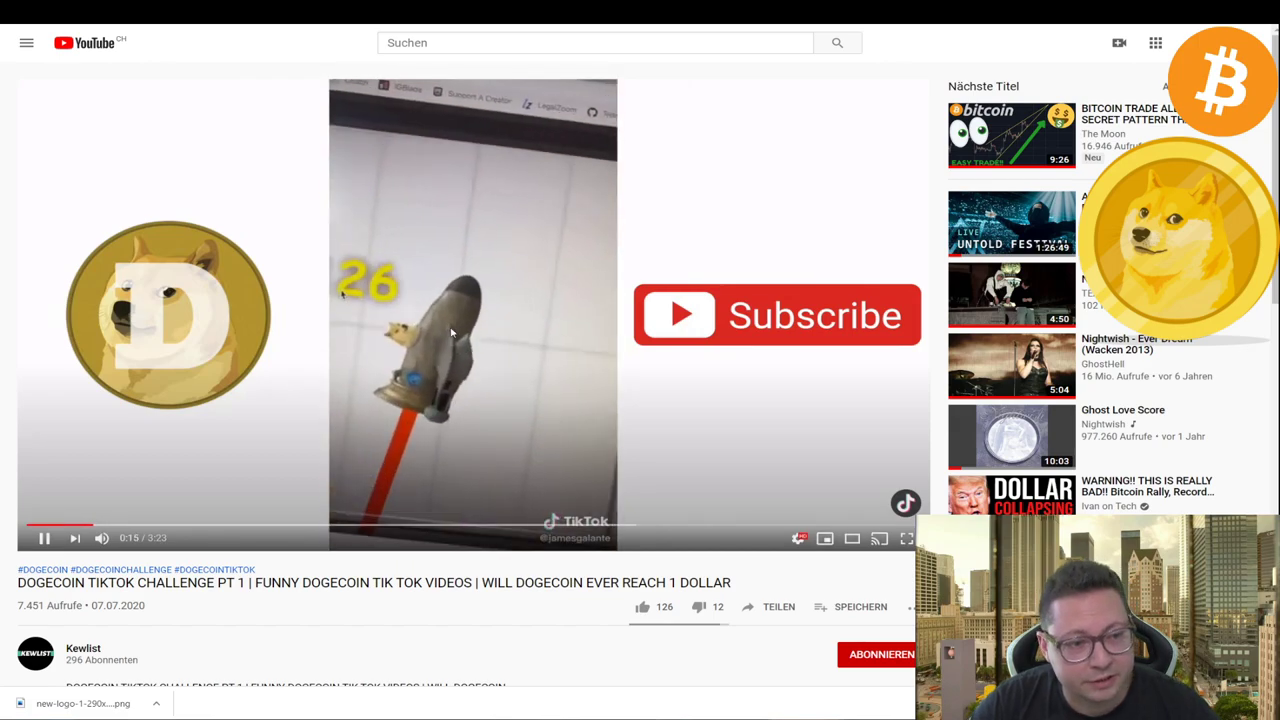
{"action": "left_click", "coordinate": [450, 324]}
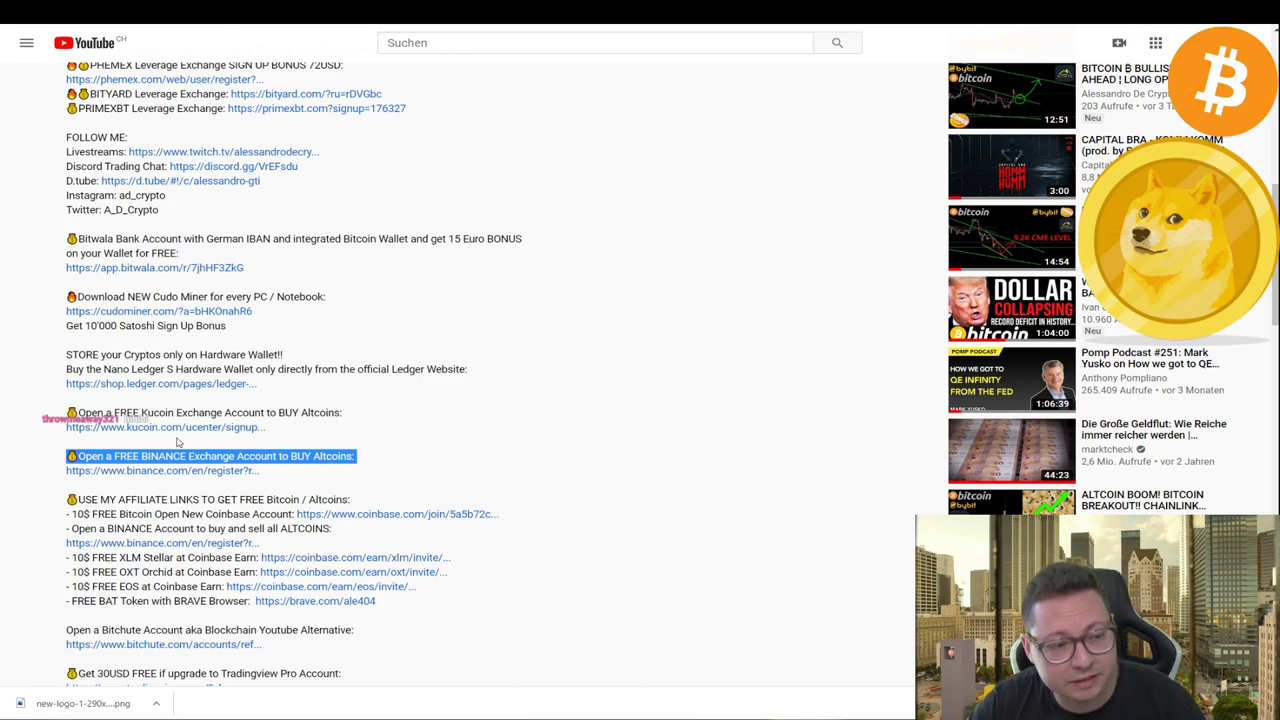
Open the binance.com register link under the description's Binance line.
{"action": "scroll", "coordinate": [190, 457], "scroll_direction": "up", "scroll_amount": 3}
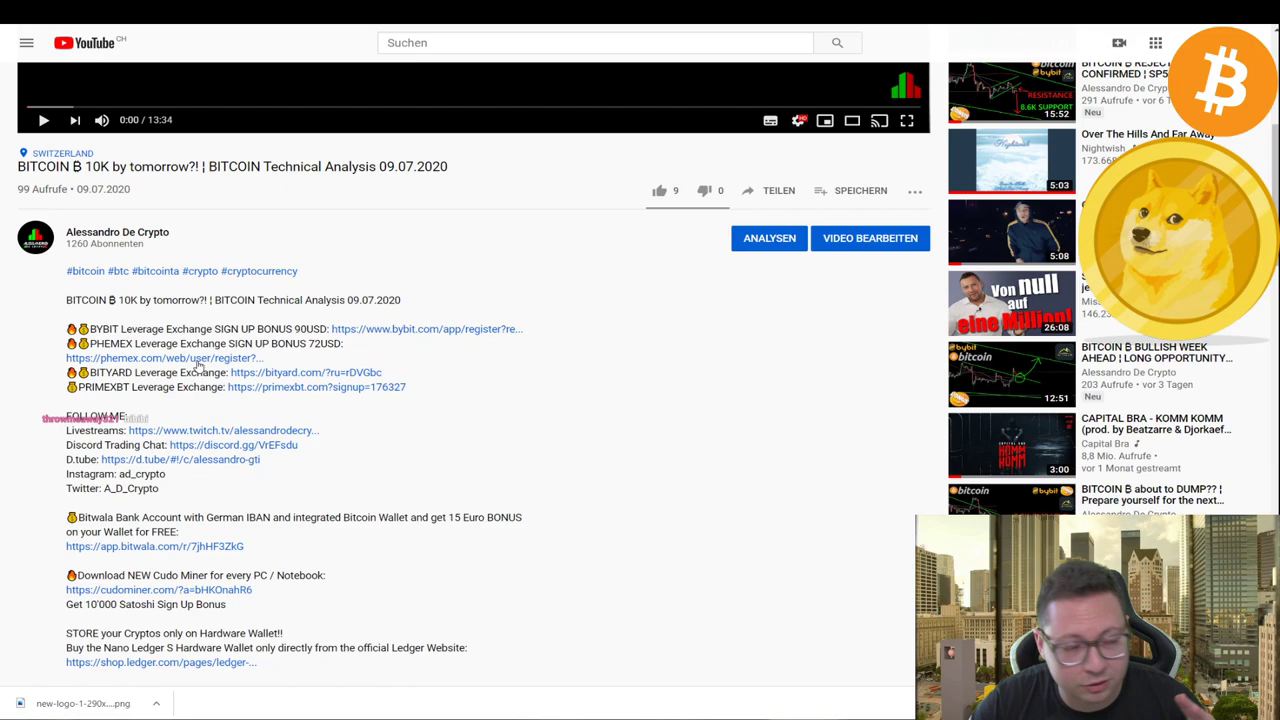
{"action": "scroll", "coordinate": [180, 400], "scroll_direction": "down", "scroll_amount": 5}
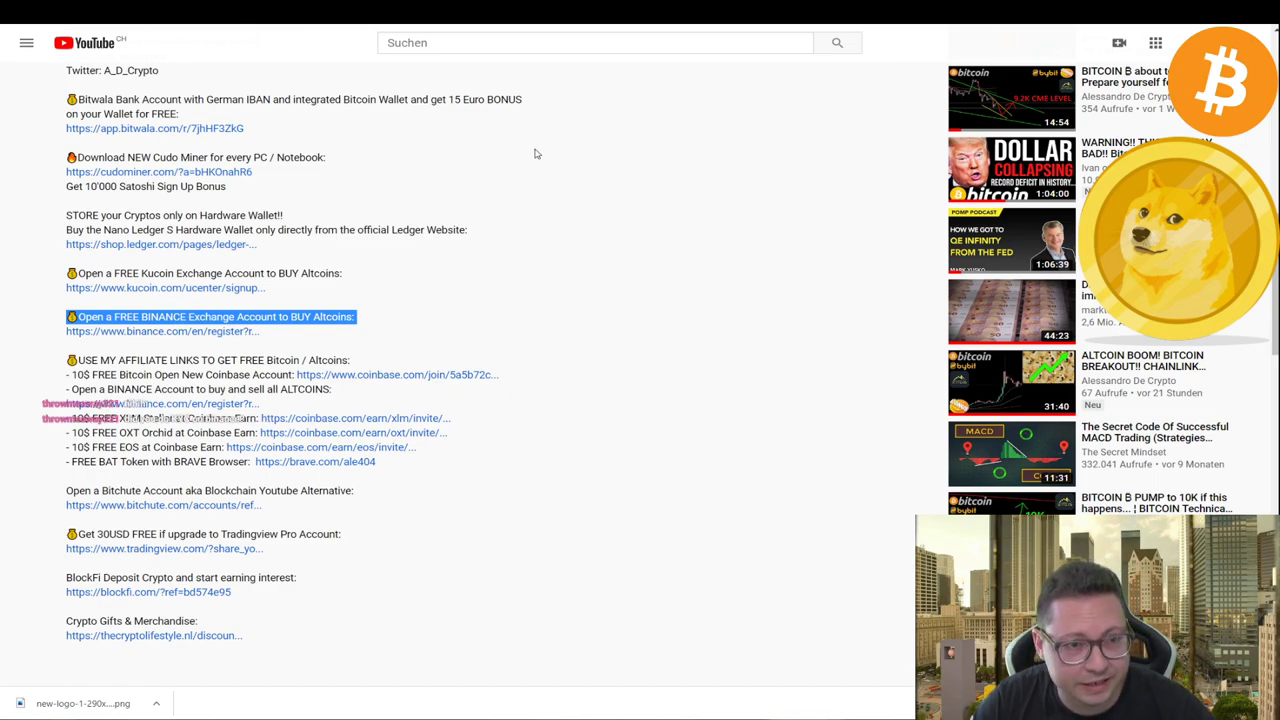
{"action": "left_click", "coordinate": [811, 25]}
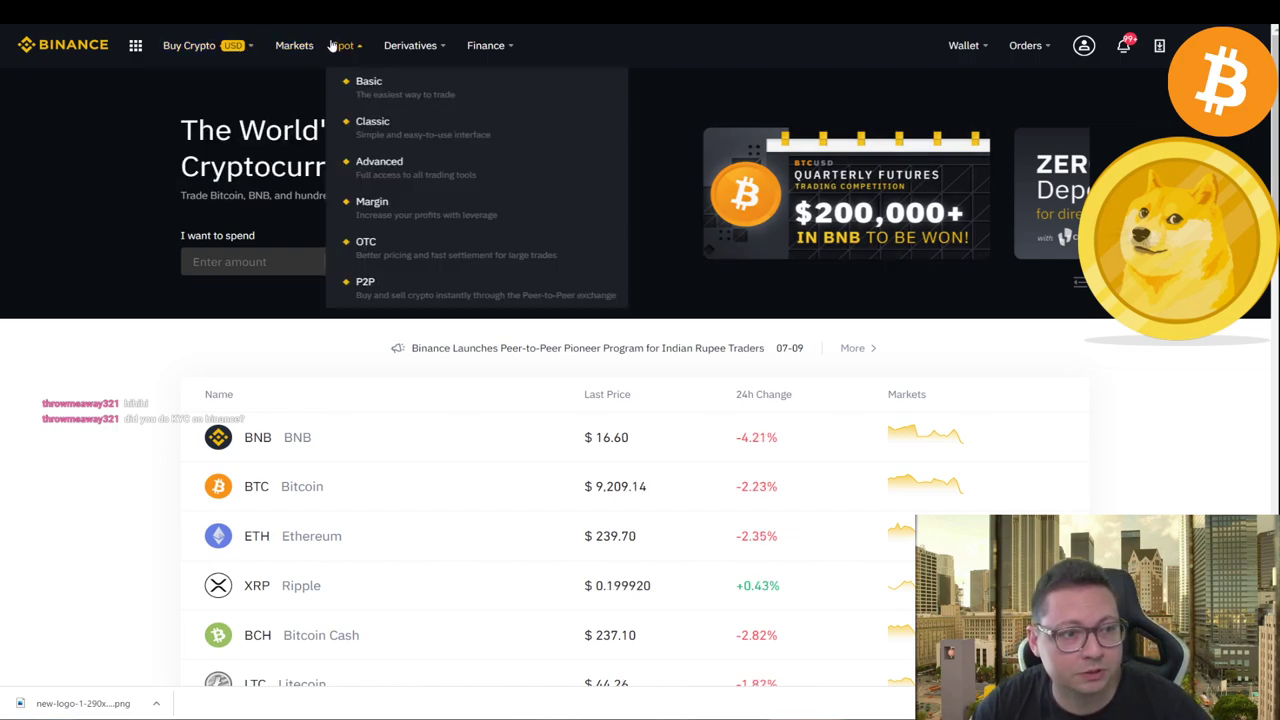
Reveal the Spot and Wallet dropdown menus in Binance's top navigation bar.
{"action": "mouse_move", "coordinate": [512, 48]}
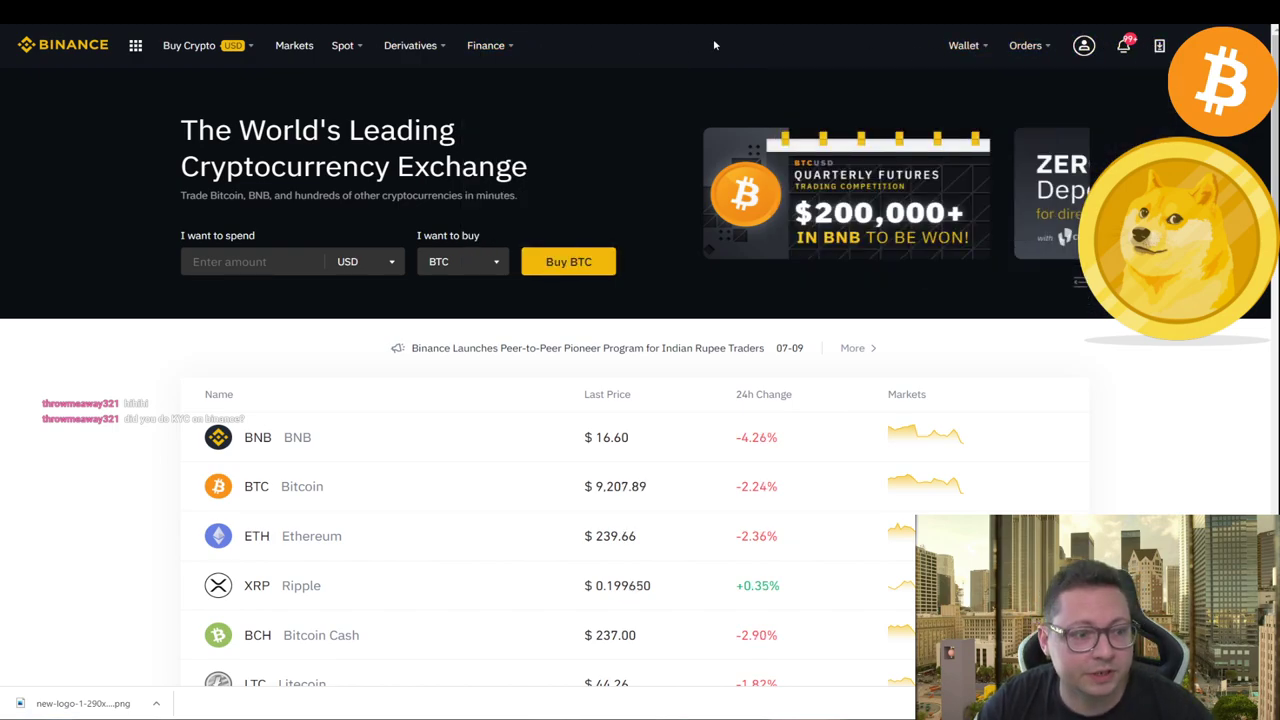
{"action": "mouse_move", "coordinate": [966, 48]}
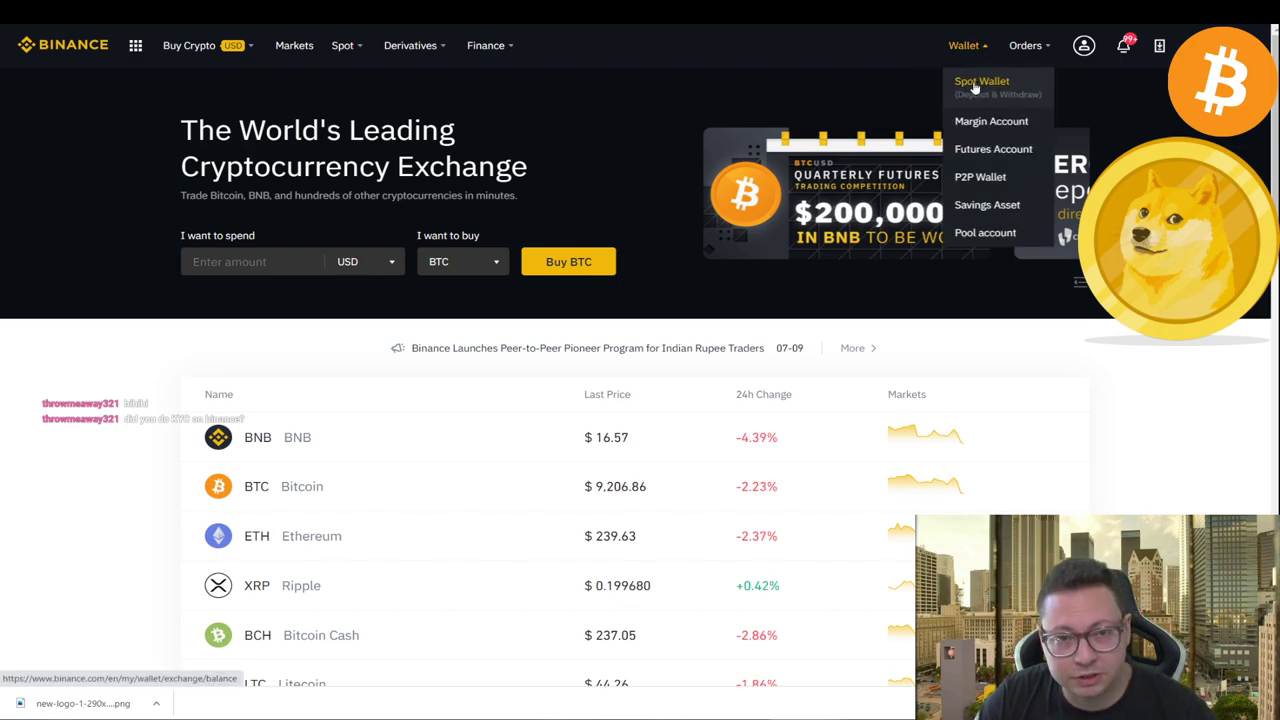
Open Spot Wallet and scroll through its BTC, USDT and BNB asset table.
{"action": "left_click", "coordinate": [975, 88]}
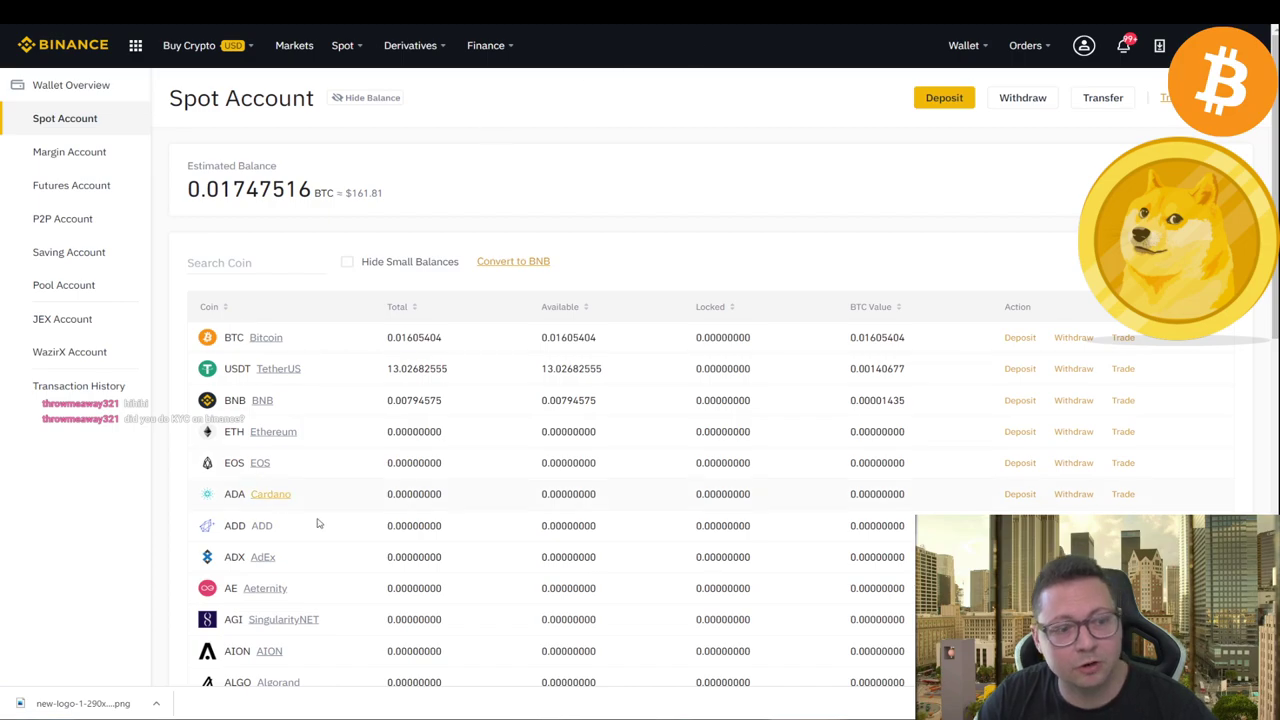
{"action": "scroll", "coordinate": [398, 356], "scroll_direction": "down", "scroll_amount": 1}
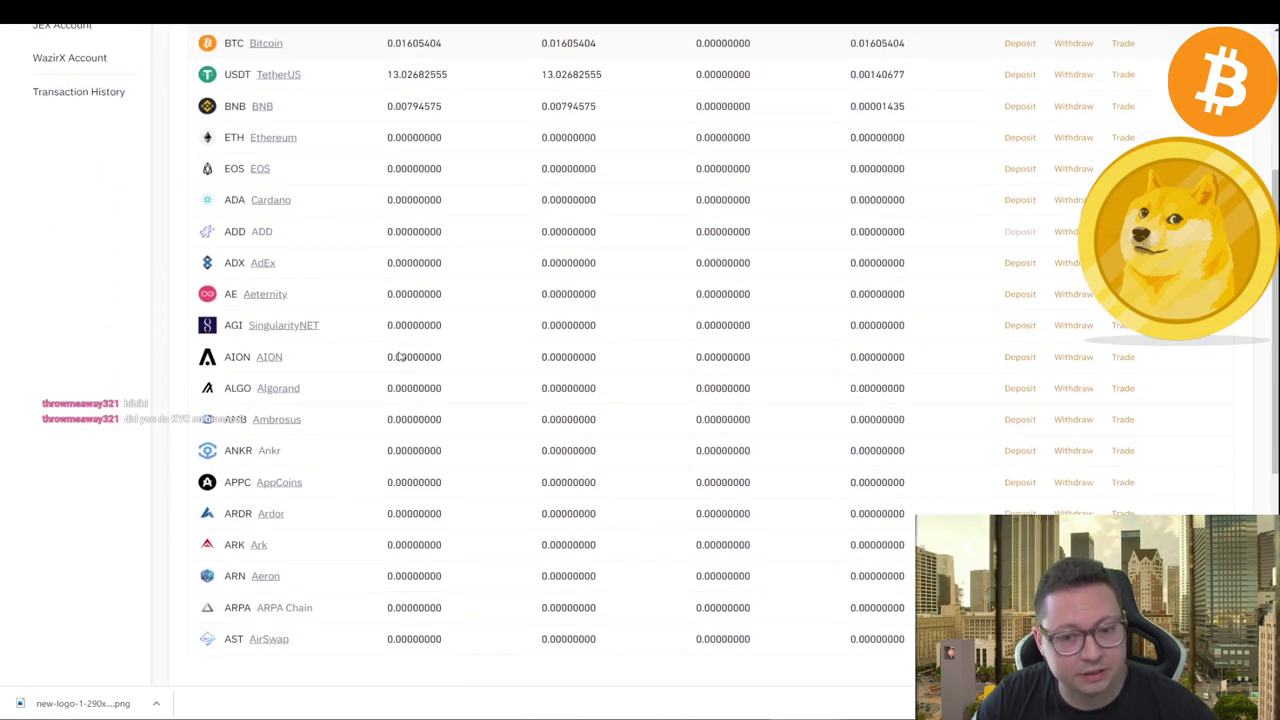
{"action": "scroll", "coordinate": [400, 356], "scroll_direction": "down", "scroll_amount": 1}
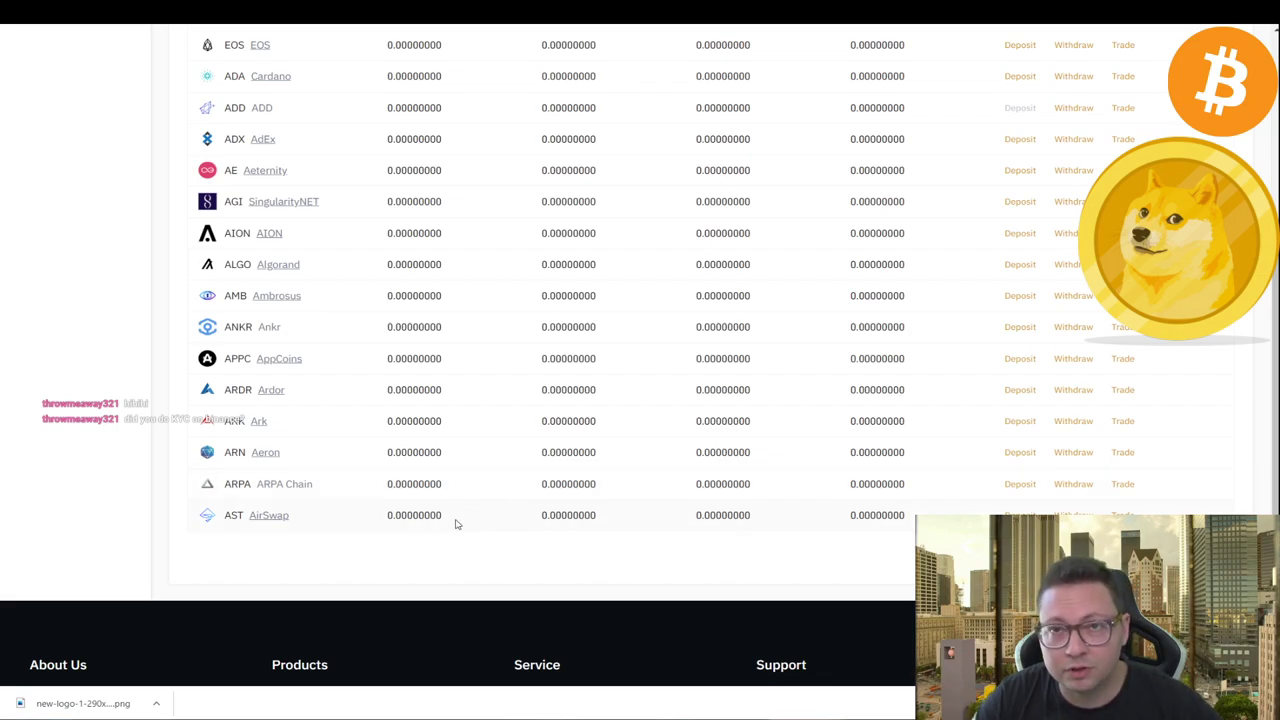
{"action": "scroll", "coordinate": [455, 523], "scroll_direction": "up", "scroll_amount": 4}
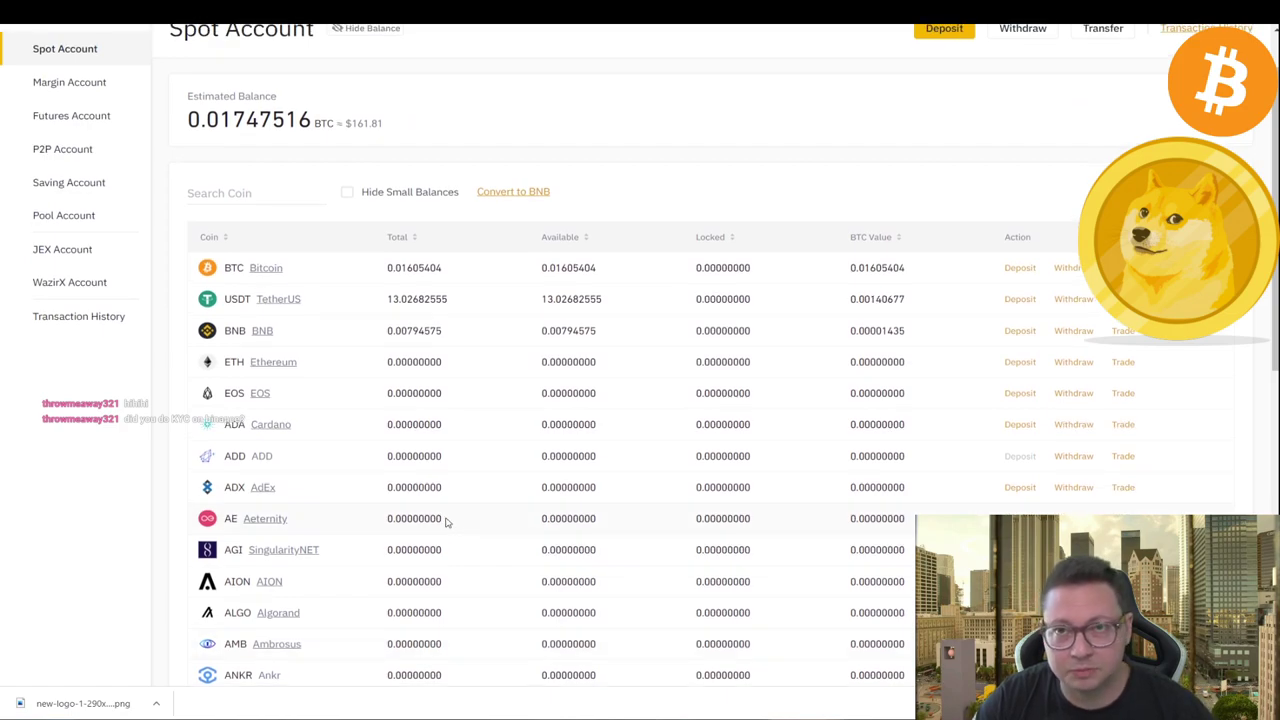
{"action": "scroll", "coordinate": [447, 521], "scroll_direction": "up", "scroll_amount": 1}
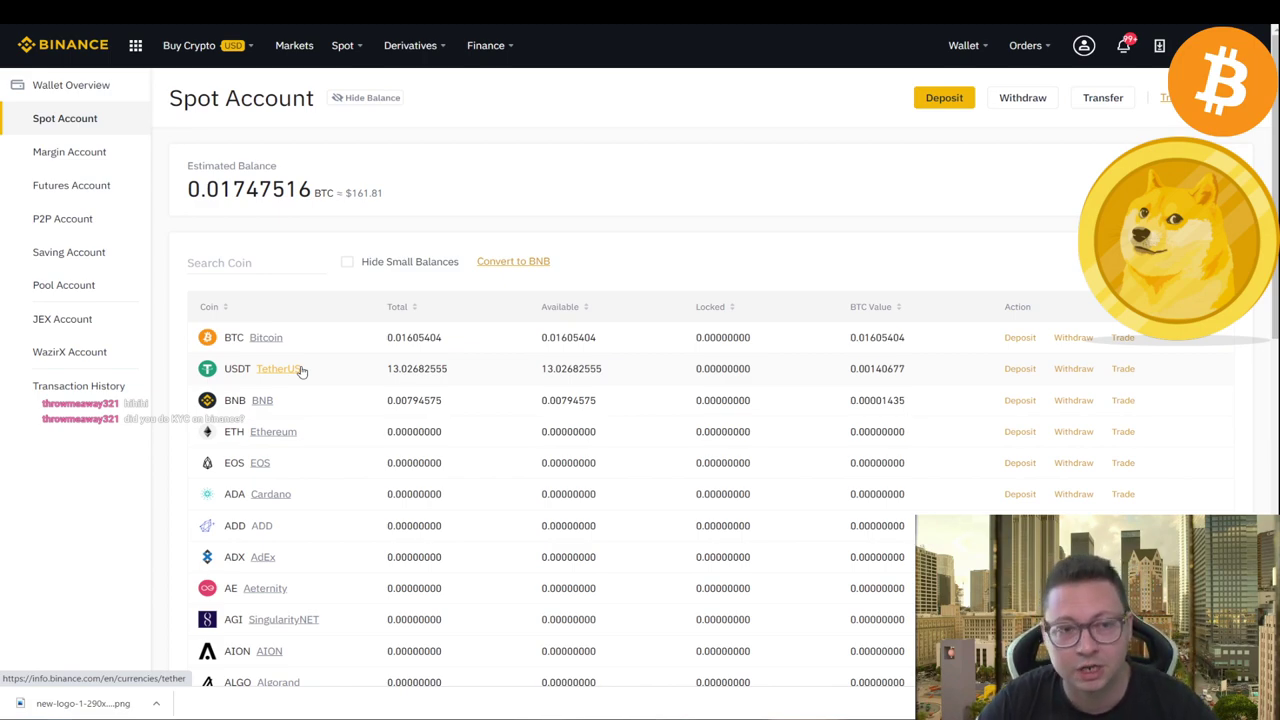
{"action": "key", "text": "ctrl+Tab"}
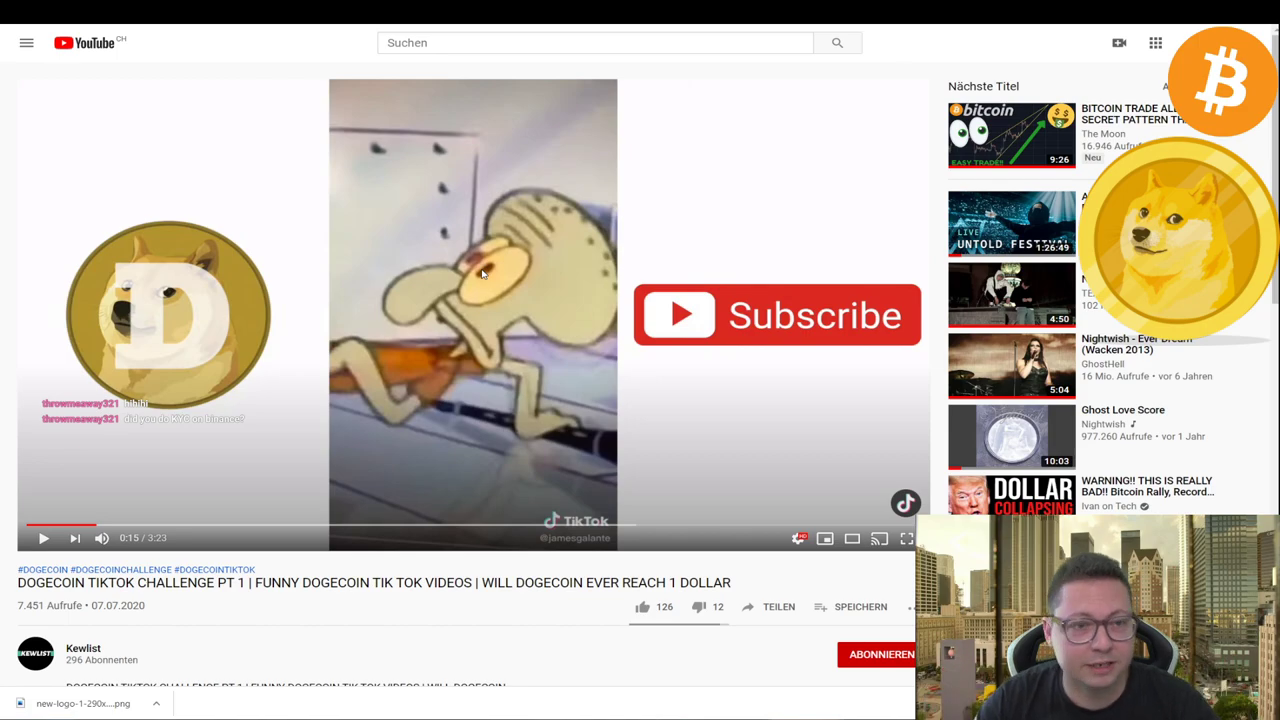
{"action": "key", "text": "ctrl+Tab"}
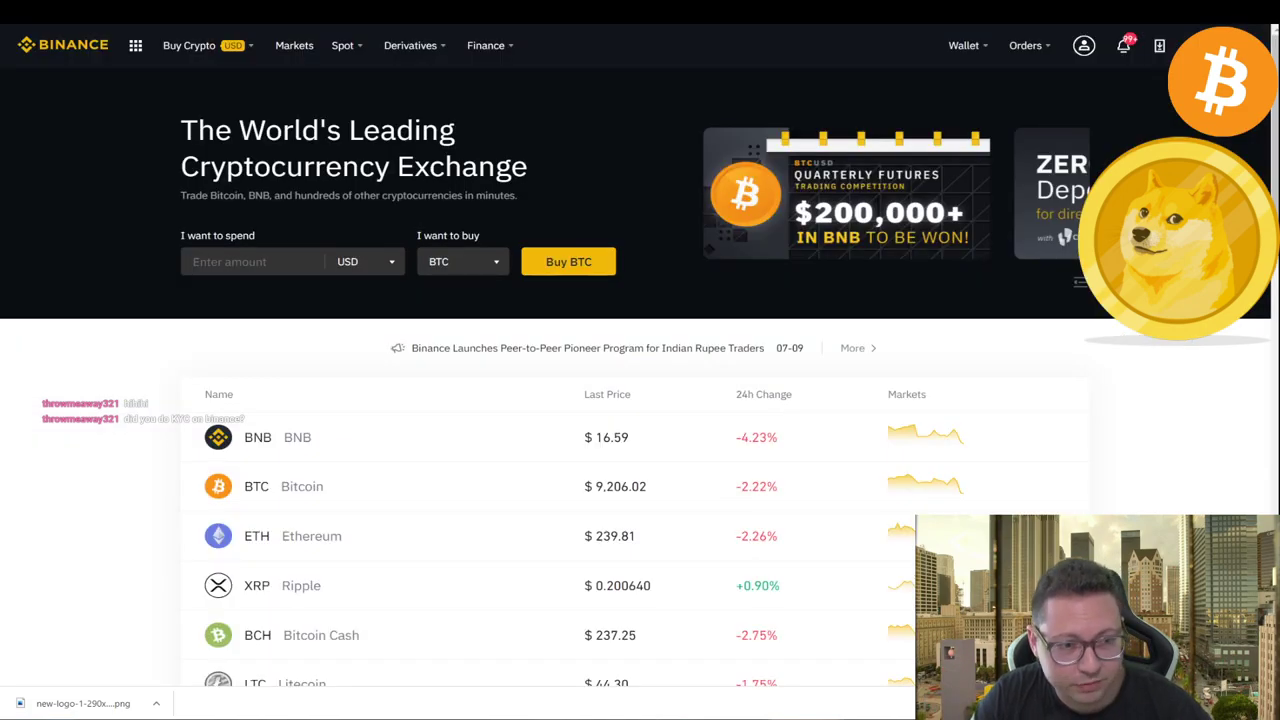
{"action": "key", "text": "ctrl+Tab"}
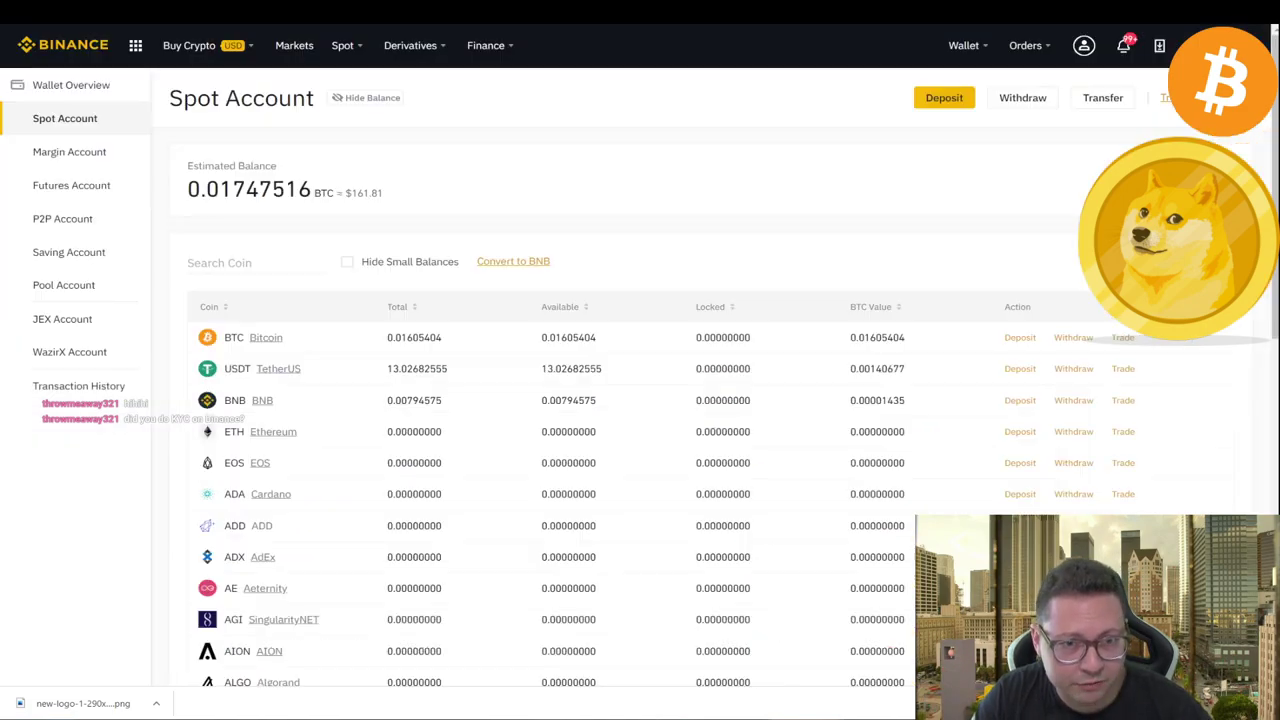
{"action": "double_click", "coordinate": [229, 369]}
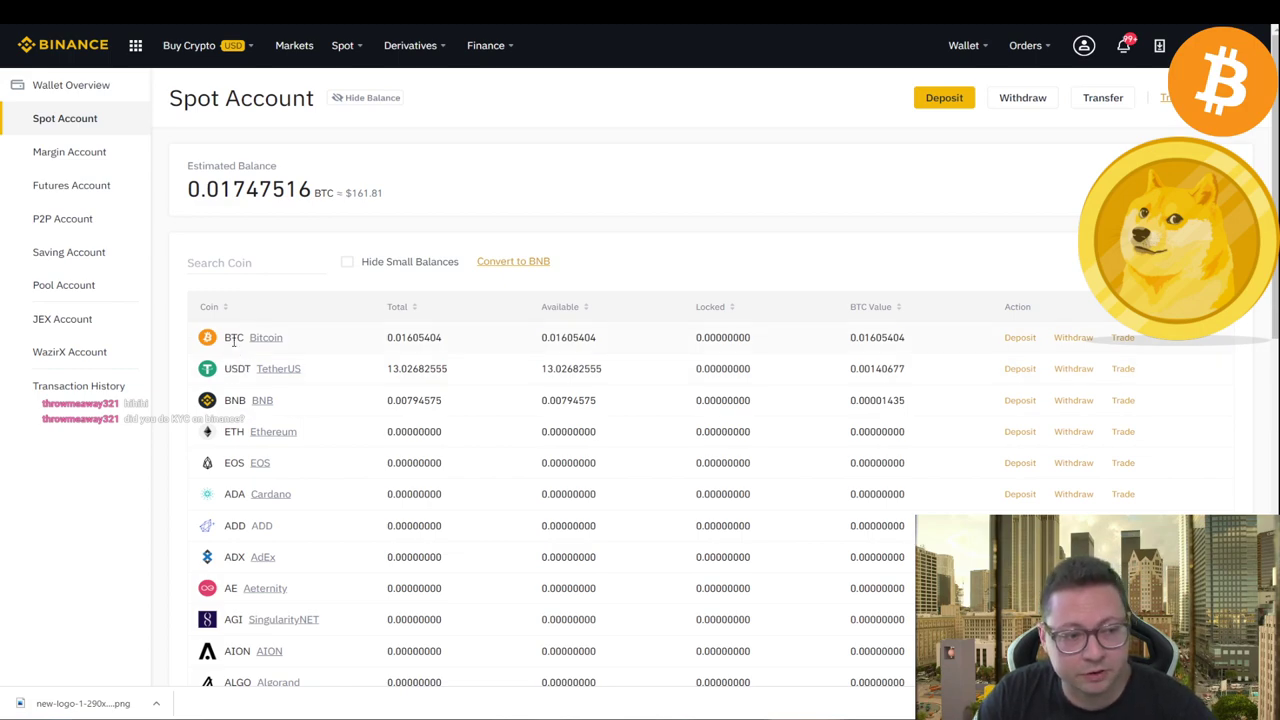
{"action": "double_click", "coordinate": [233, 340]}
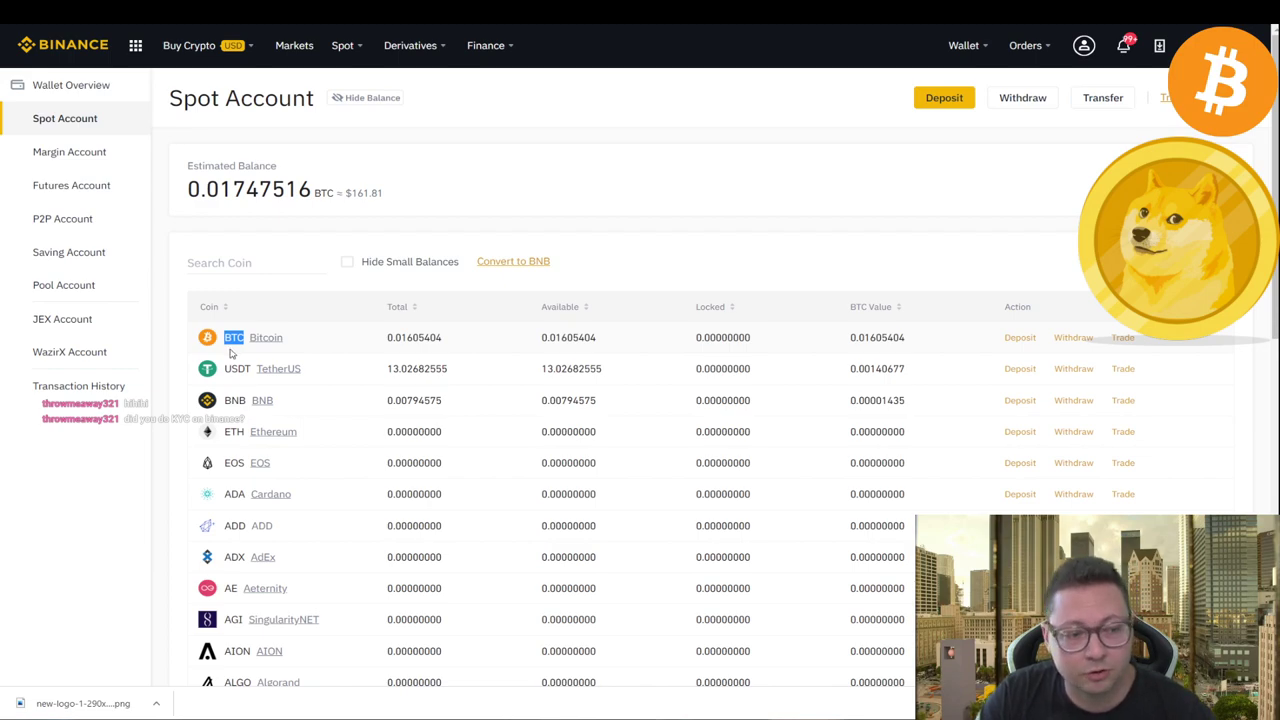
{"action": "double_click", "coordinate": [237, 368]}
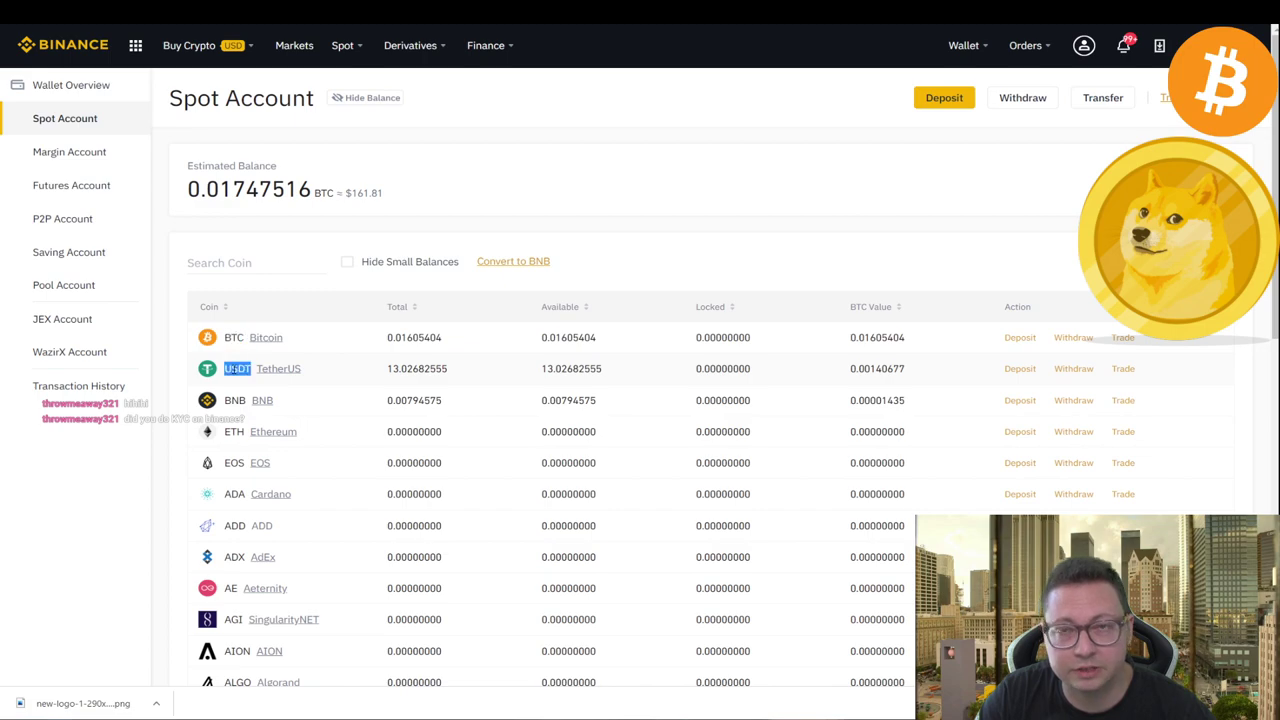
Clear the selected USDT text on the Spot Account page.
{"action": "left_click", "coordinate": [232, 357]}
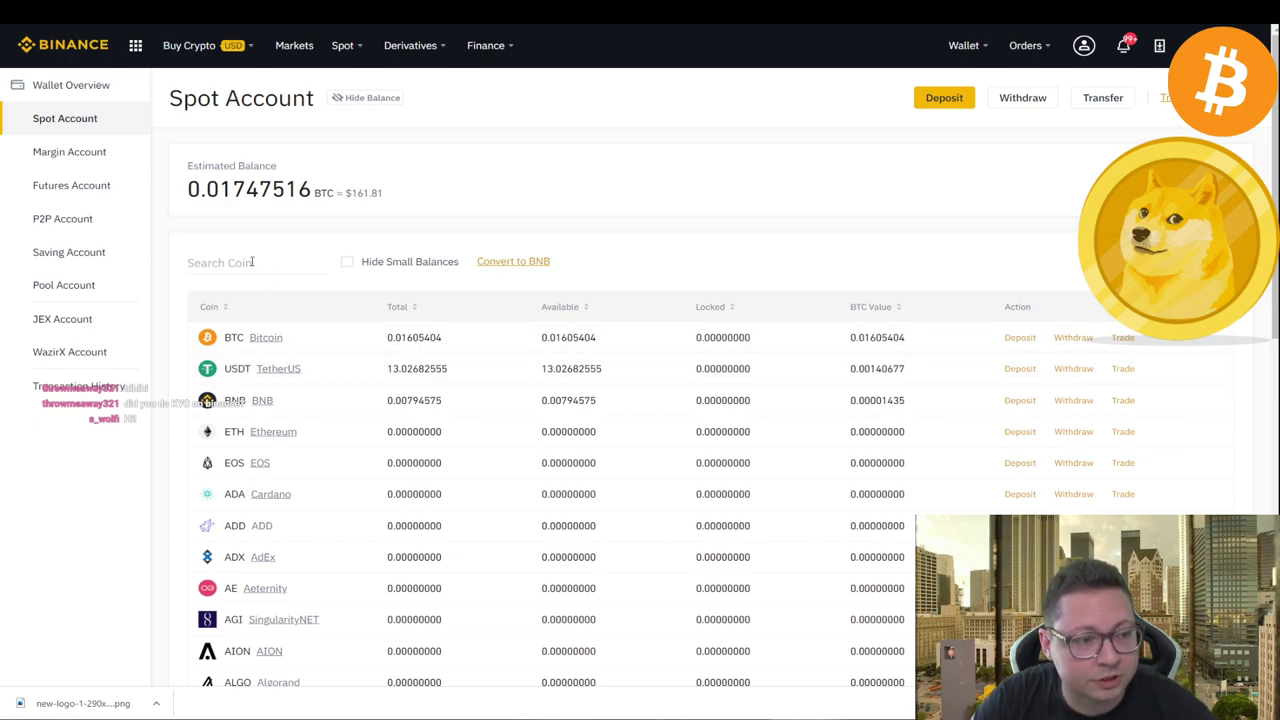
Search the wallet for DOGE and open DOGE/USDT from its Trade options.
{"action": "left_click", "coordinate": [220, 264]}
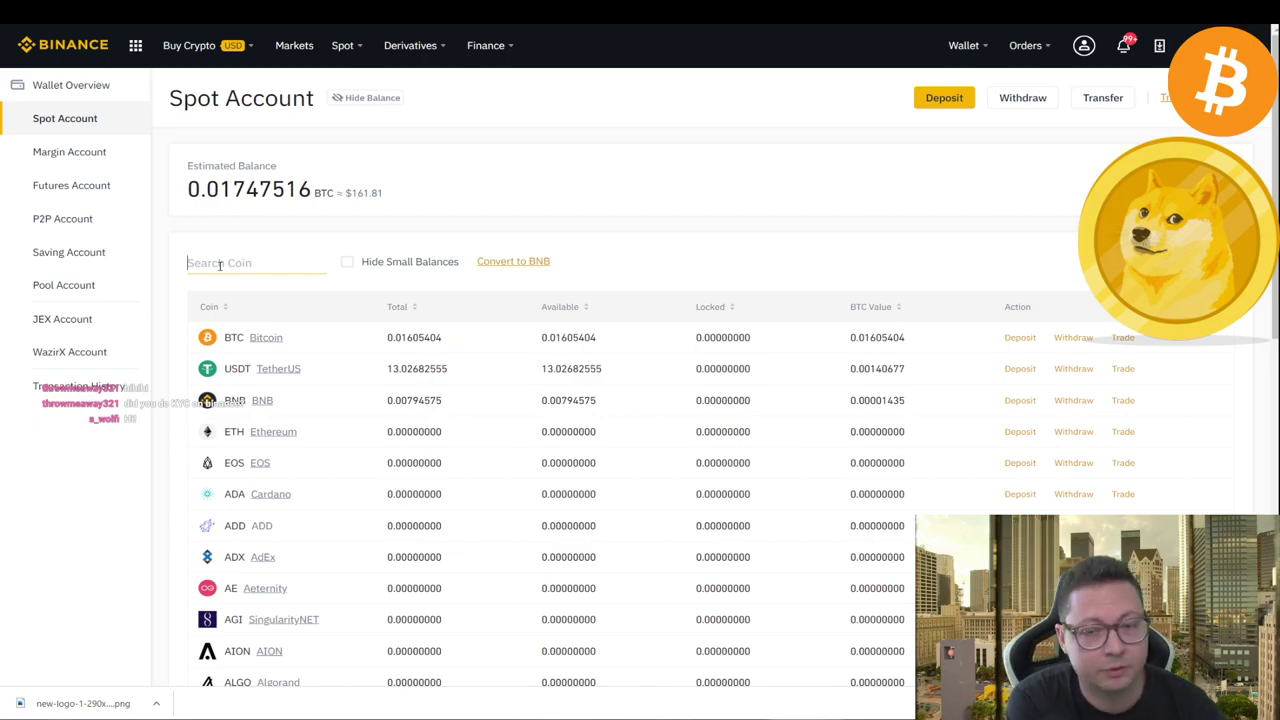
{"action": "type", "text": "DOGE"}
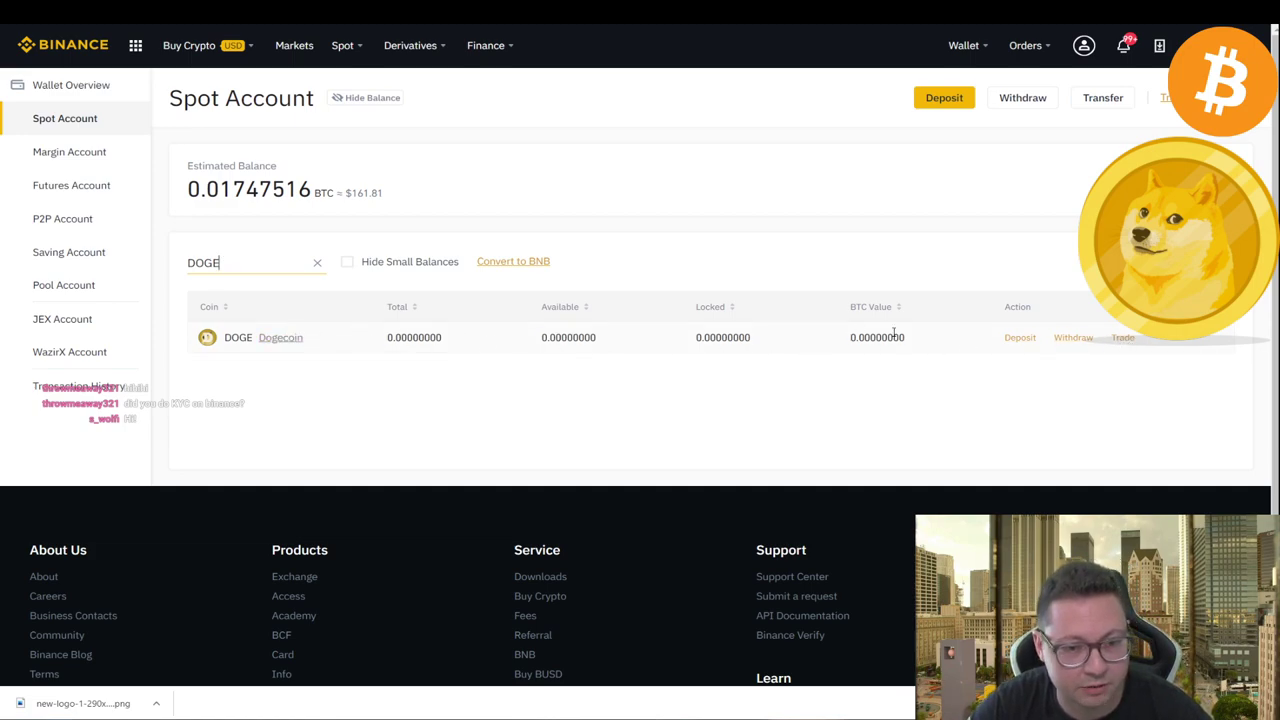
{"action": "left_click", "coordinate": [1125, 340]}
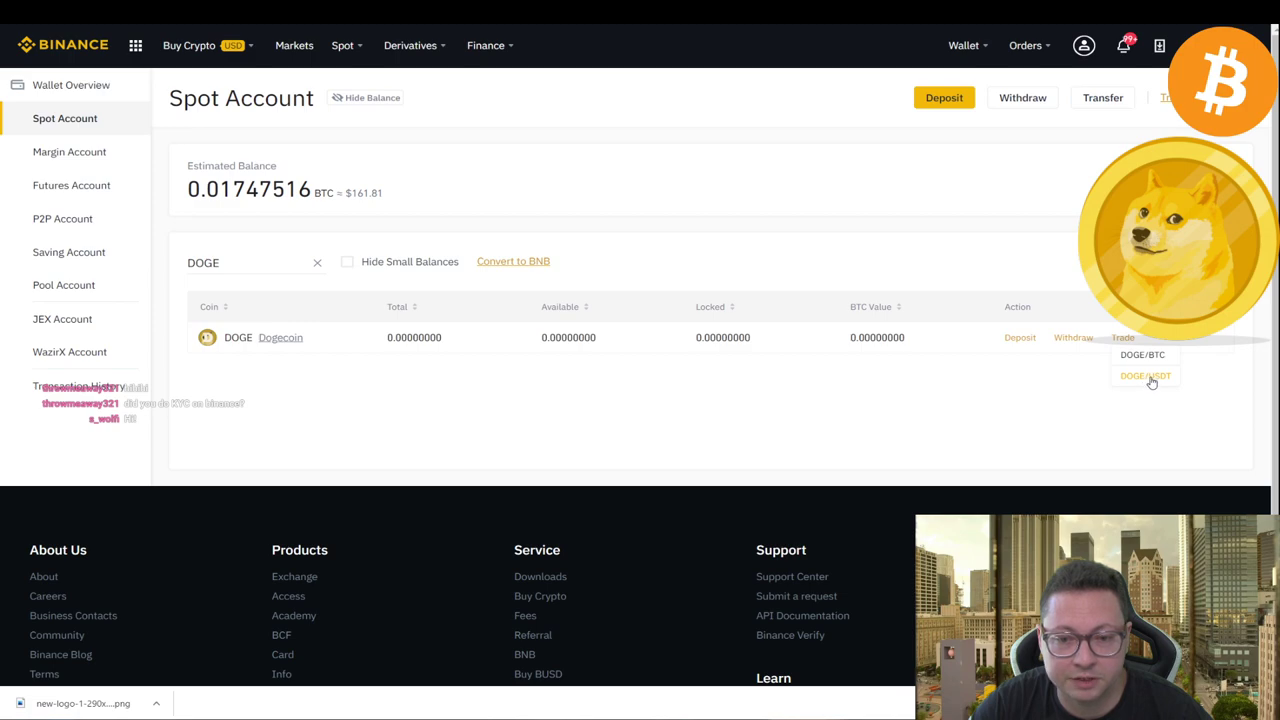
{"action": "left_click", "coordinate": [1148, 377]}
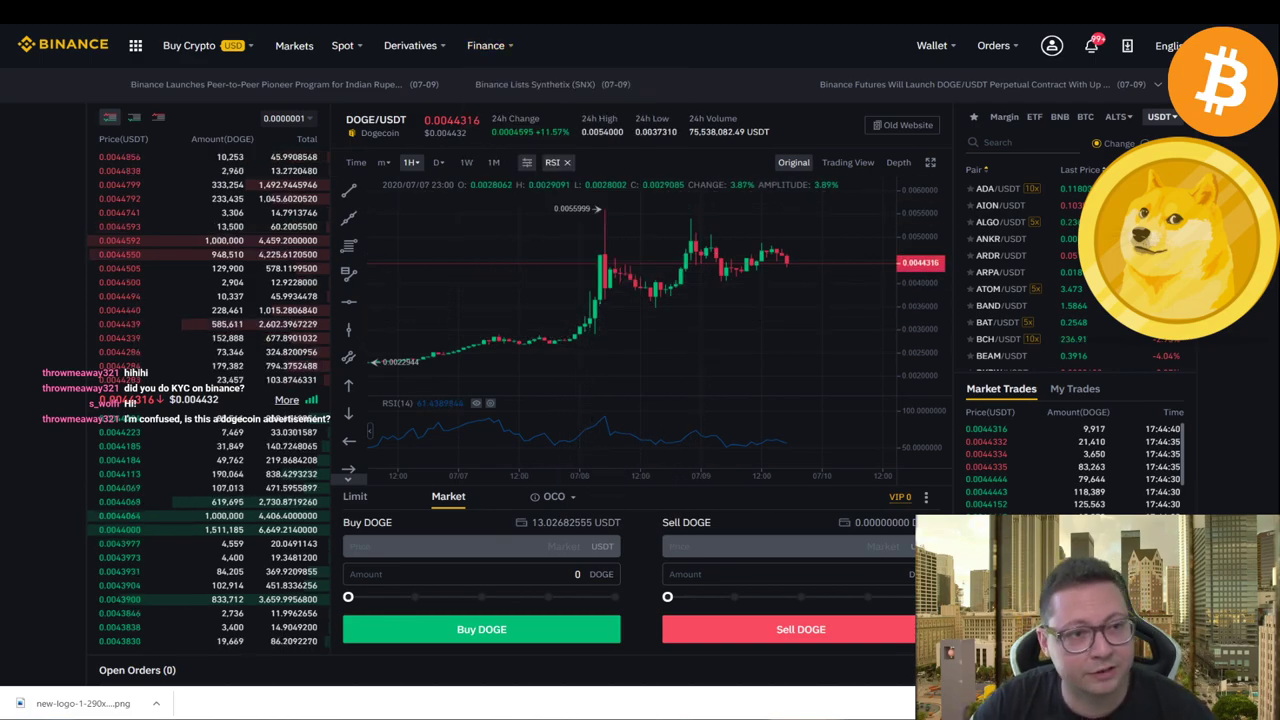
{"action": "key", "text": "ctrl+Tab"}
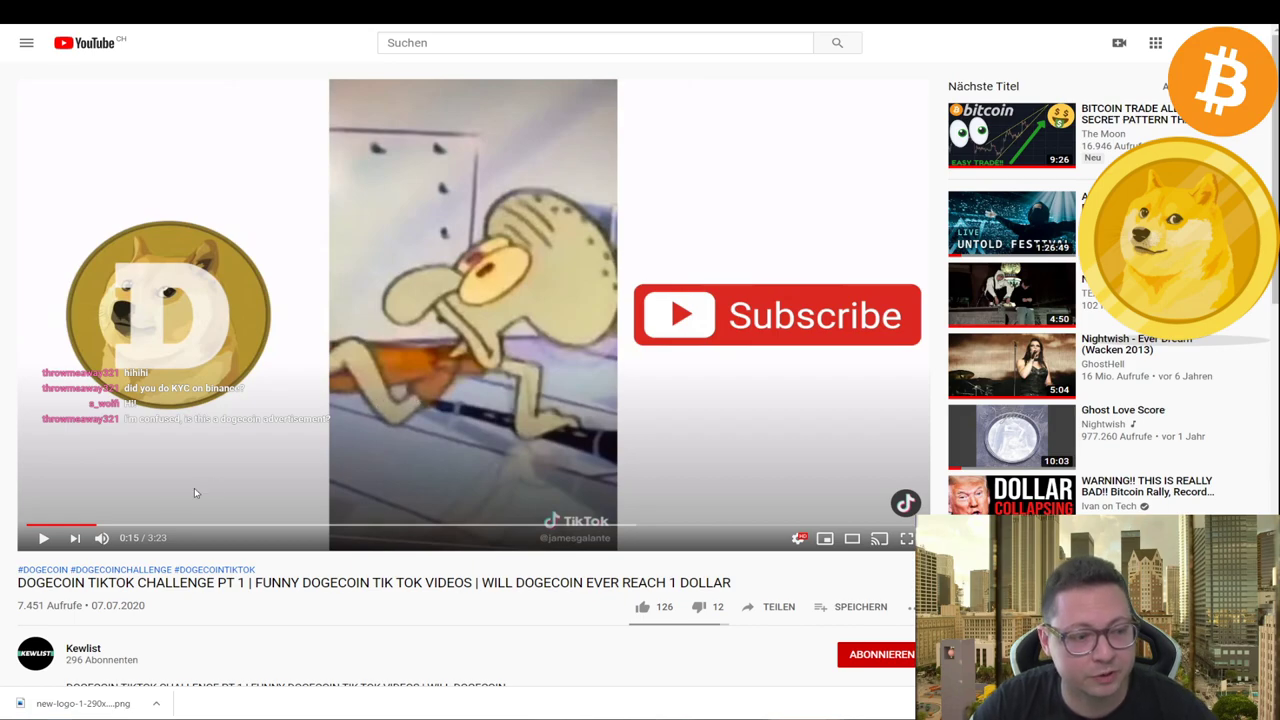
{"action": "key", "text": "ctrl+Tab"}
{"action": "key", "text": "ctrl+Tab"}
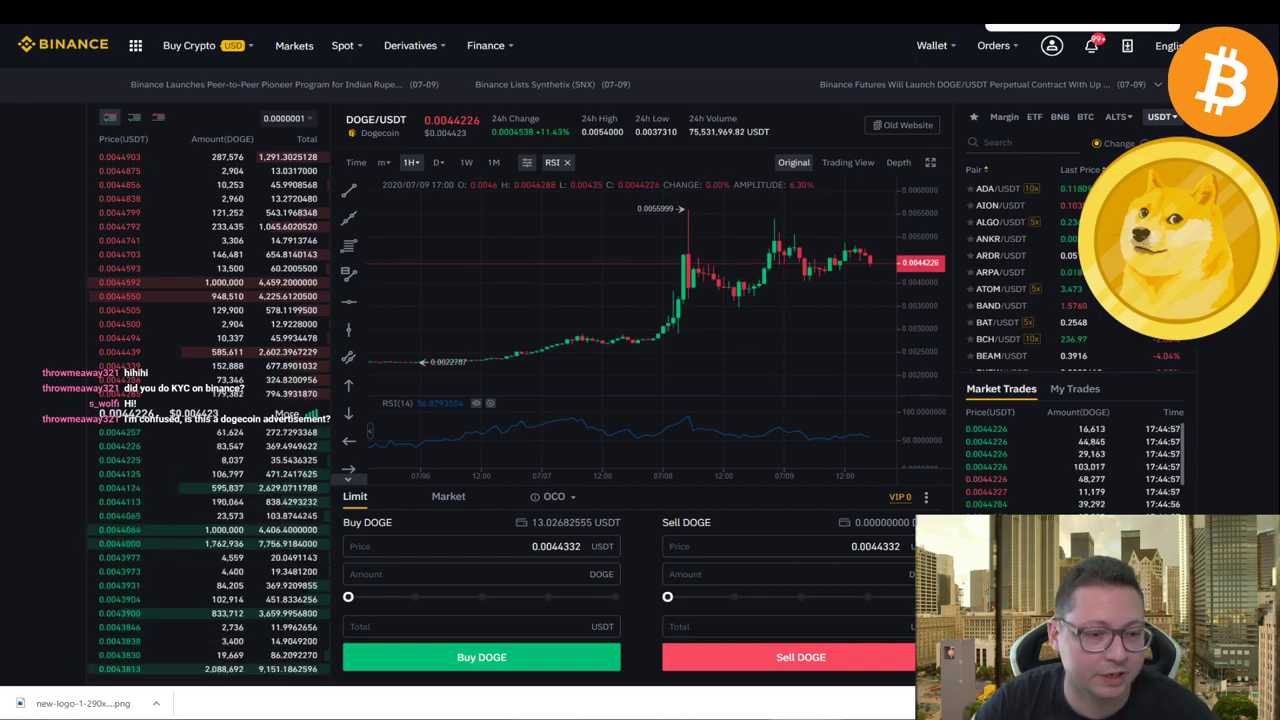
{"action": "left_click", "coordinate": [447, 498]}
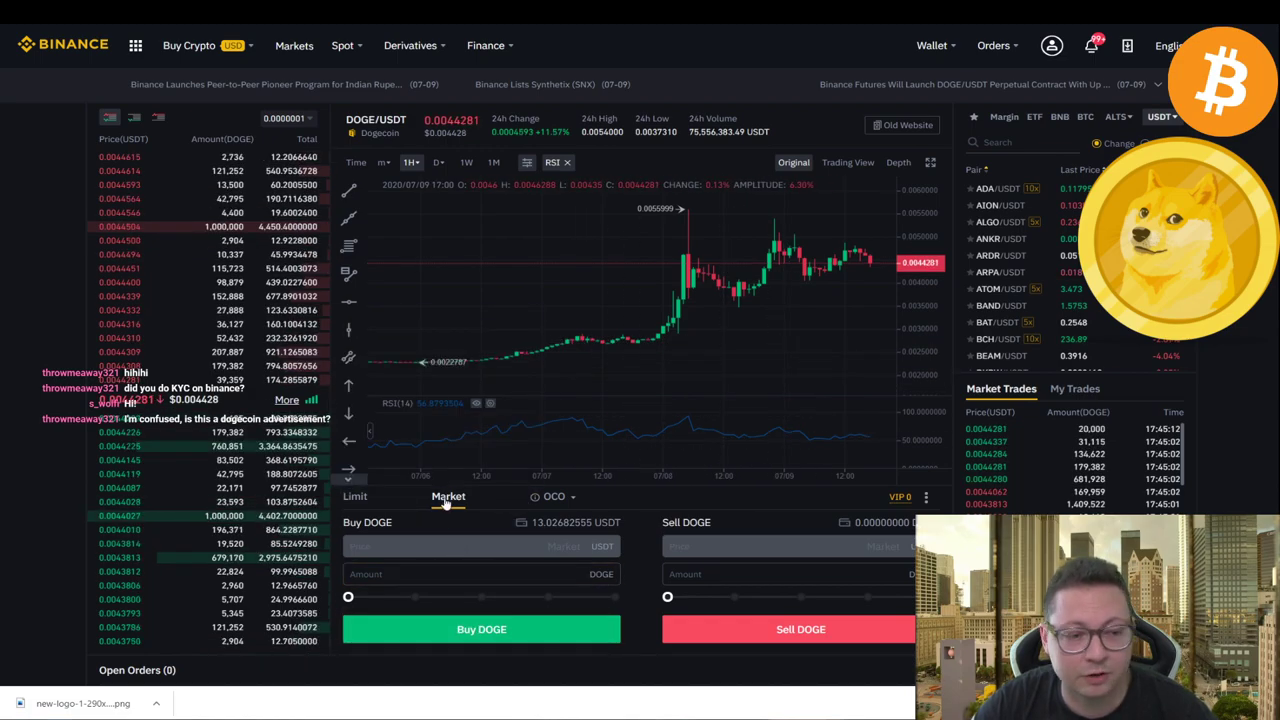
{"action": "left_click", "coordinate": [372, 574]}
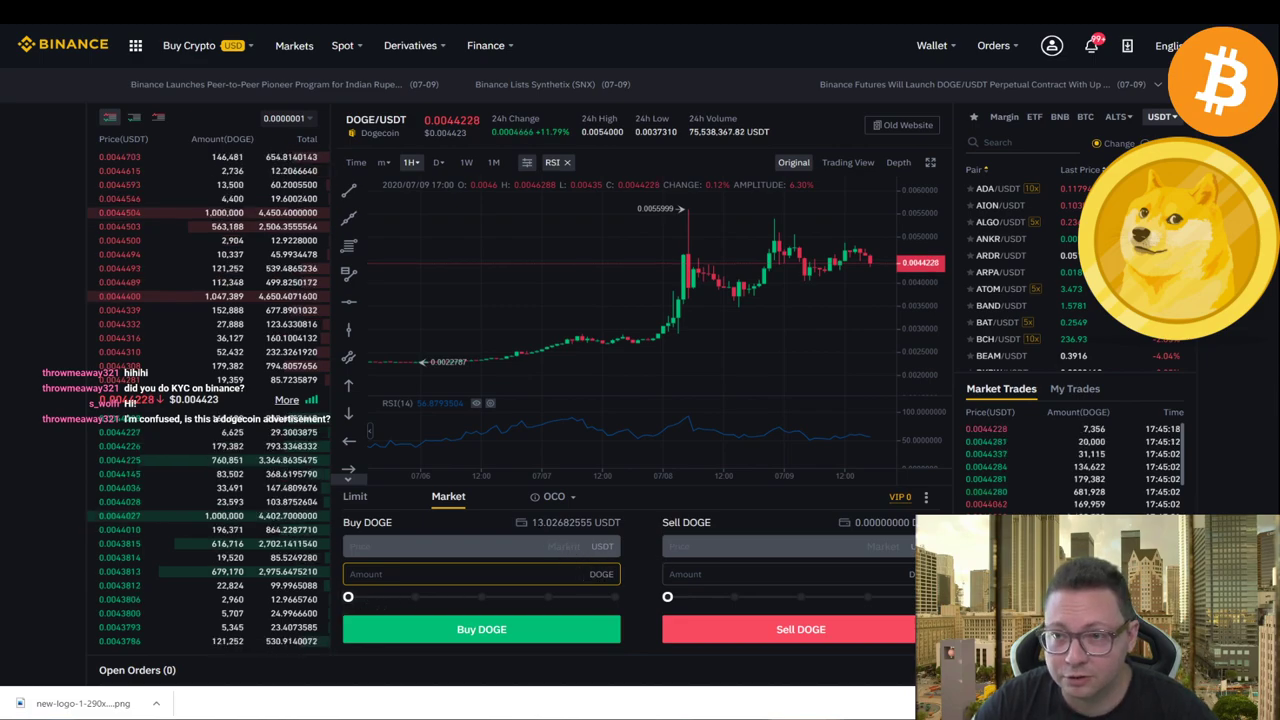
{"action": "left_click_drag", "start_coordinate": [348, 597], "coordinate": [616, 597]}
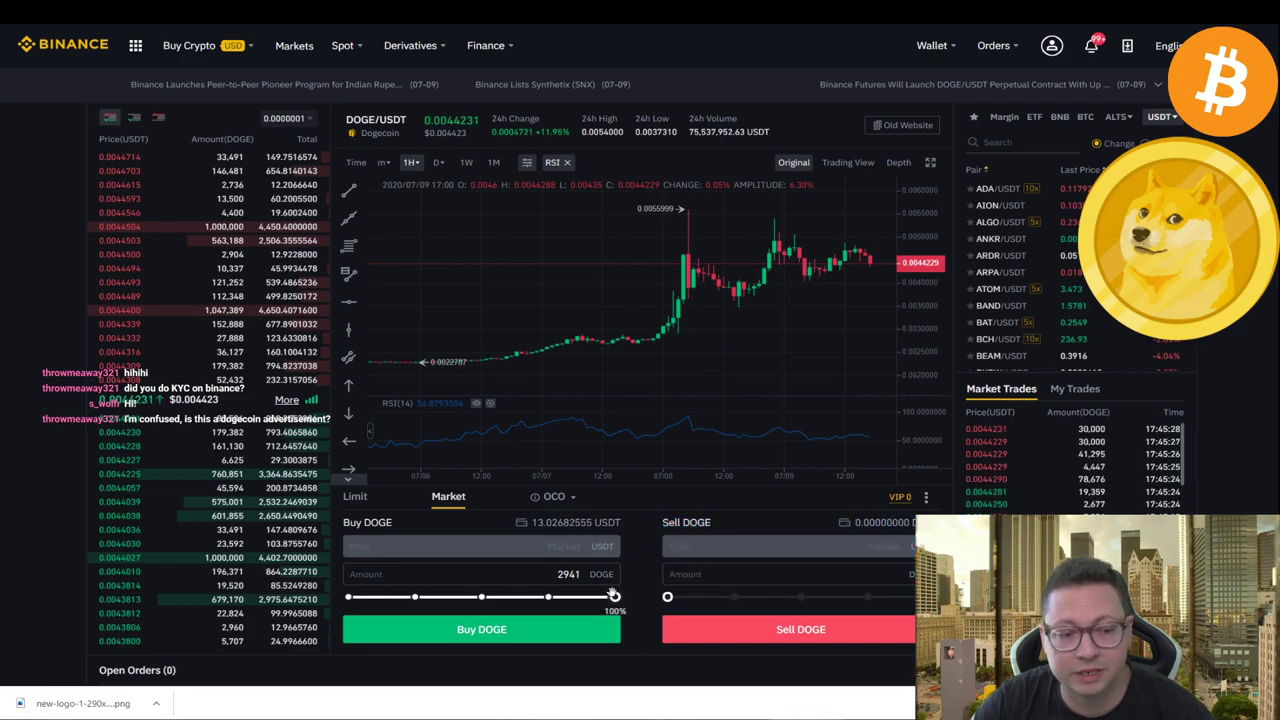
{"action": "left_click", "coordinate": [474, 632]}
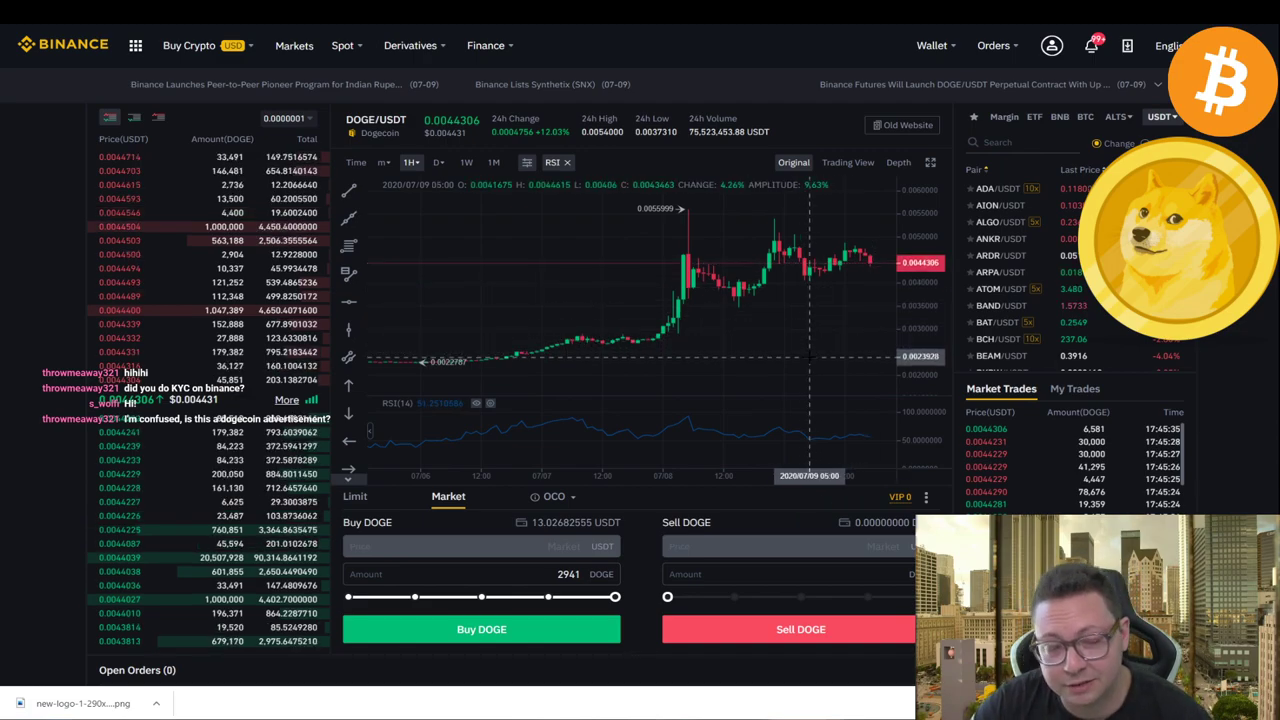
{"action": "left_click_drag", "start_coordinate": [810, 355], "coordinate": [766, 322]}
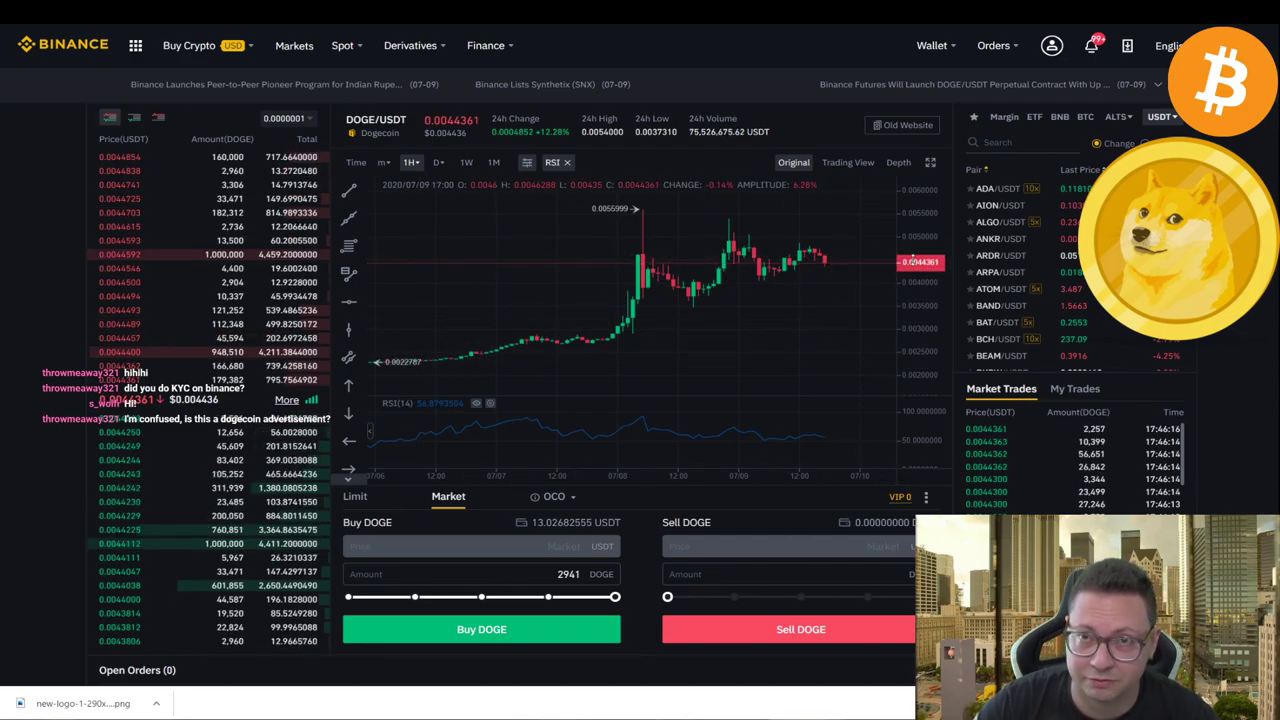
Submit a limit buy of 5663 DOGE at 0.0023 USDT using 100% of the balance.
{"action": "left_click", "coordinate": [356, 497]}
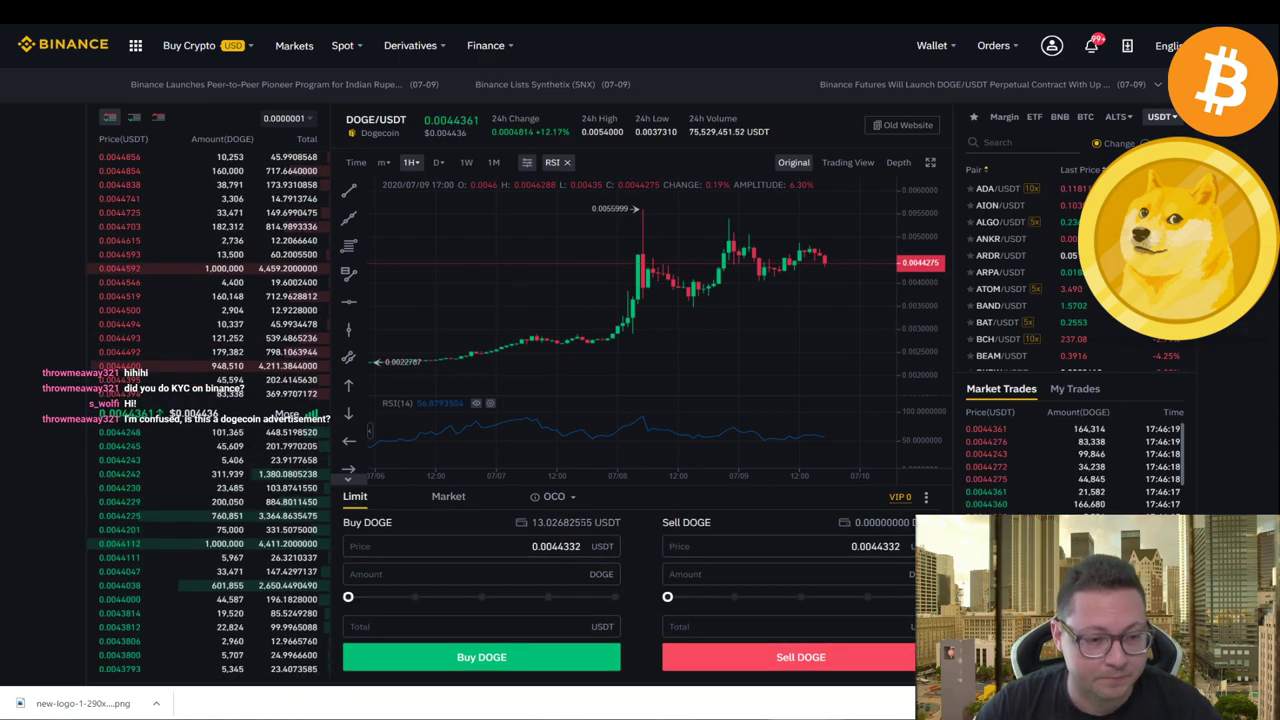
{"action": "left_click_drag", "start_coordinate": [556, 547], "coordinate": [597, 548]}
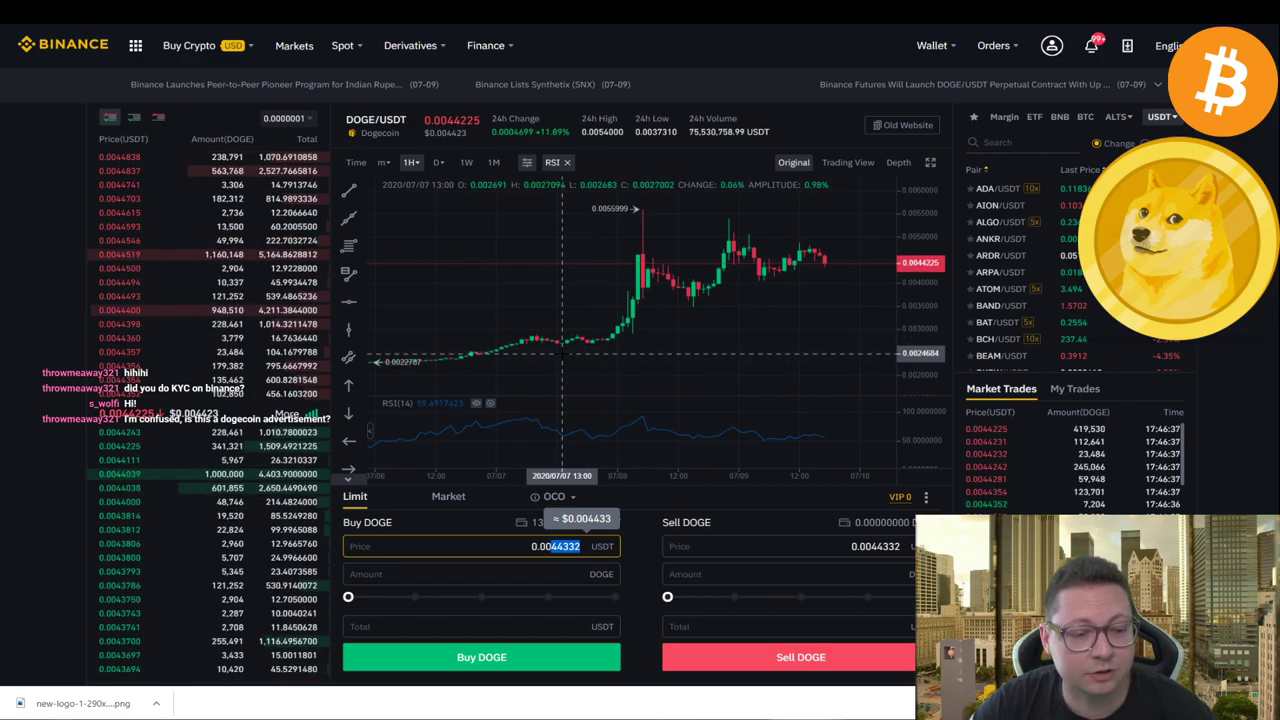
{"action": "type", "text": "23"}
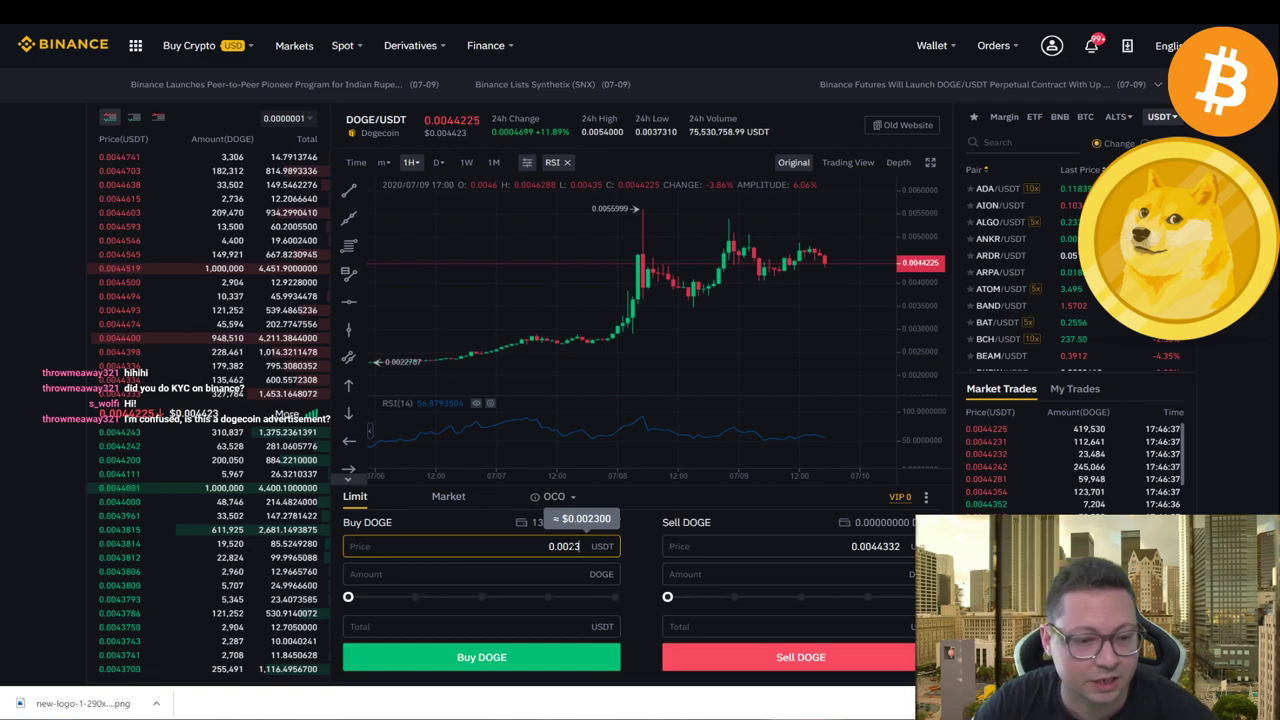
{"action": "left_click_drag", "start_coordinate": [348, 597], "coordinate": [582, 598]}
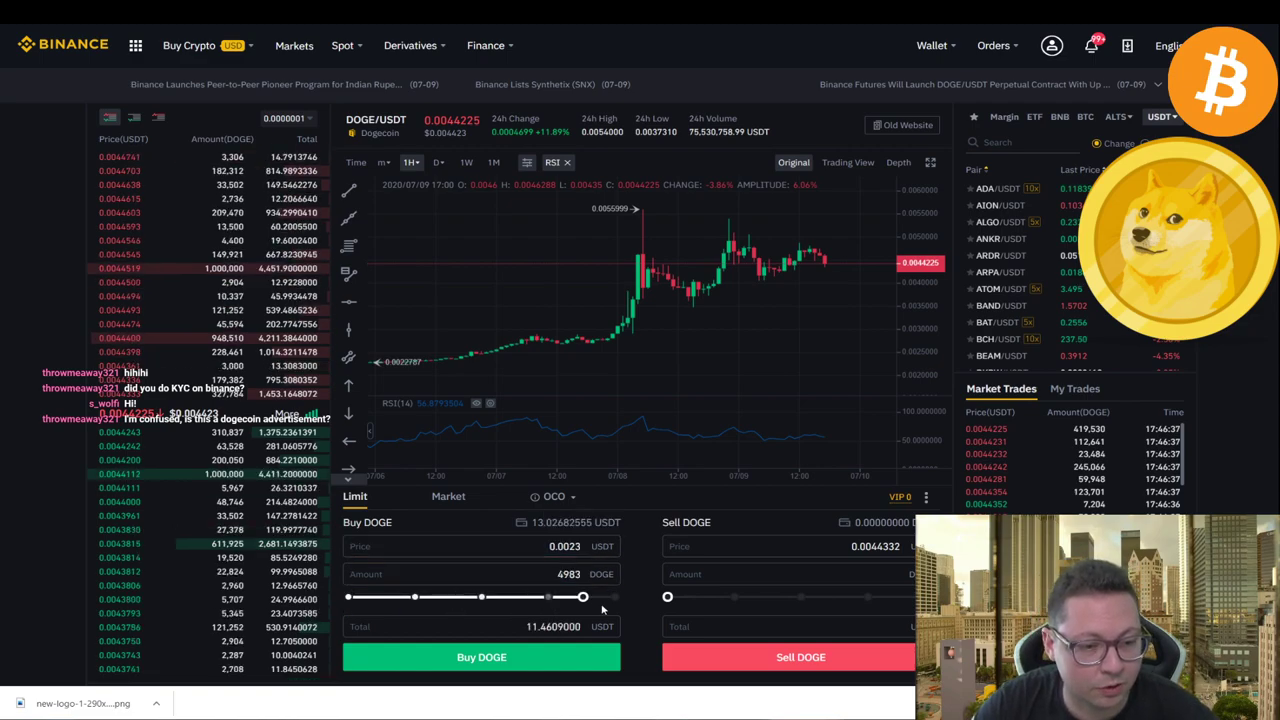
{"action": "left_click", "coordinate": [614, 597]}
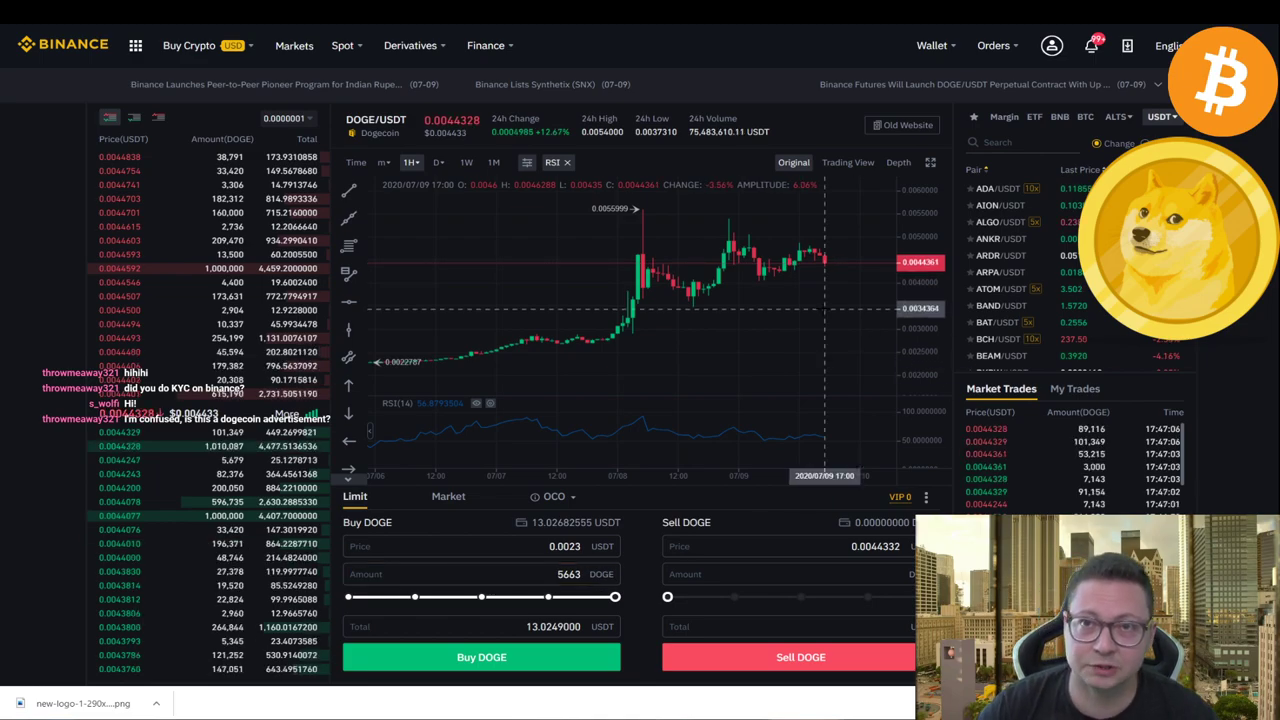
{"action": "left_click", "coordinate": [436, 666]}
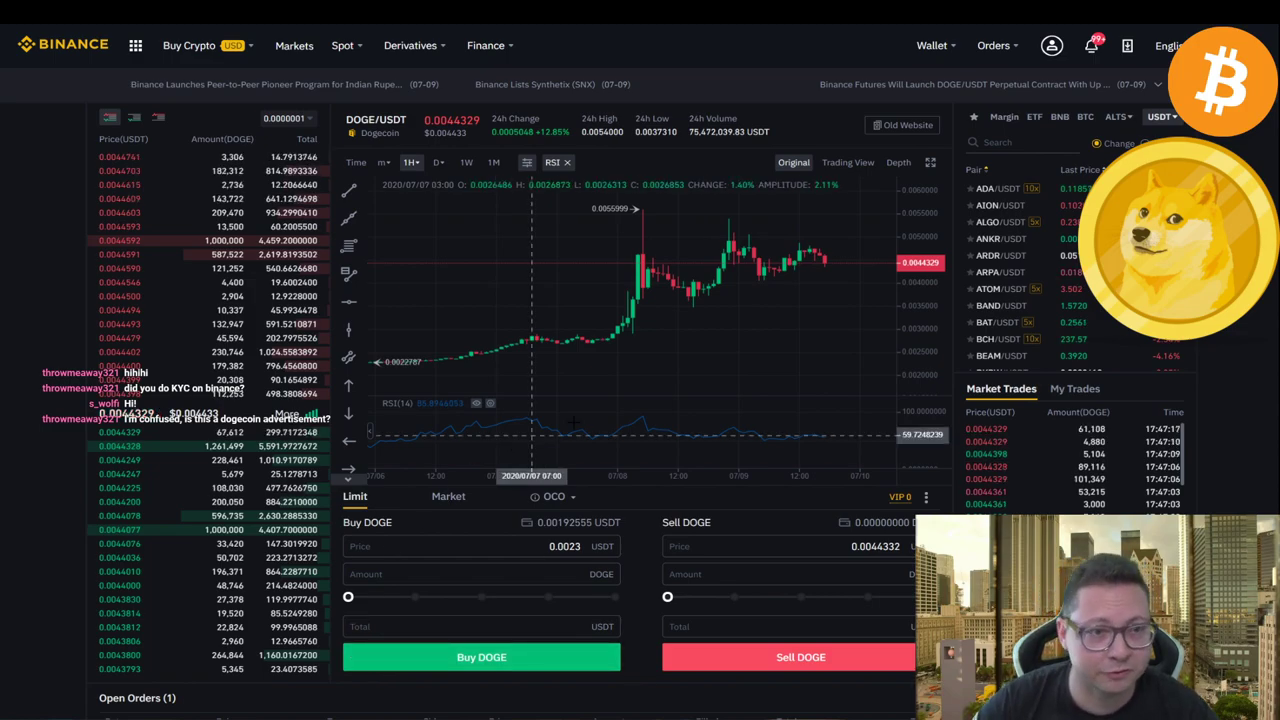
Show the Binance referral link in the YouTube description, then return to the Binance tabs.
{"action": "key", "text": "alt+Tab"}
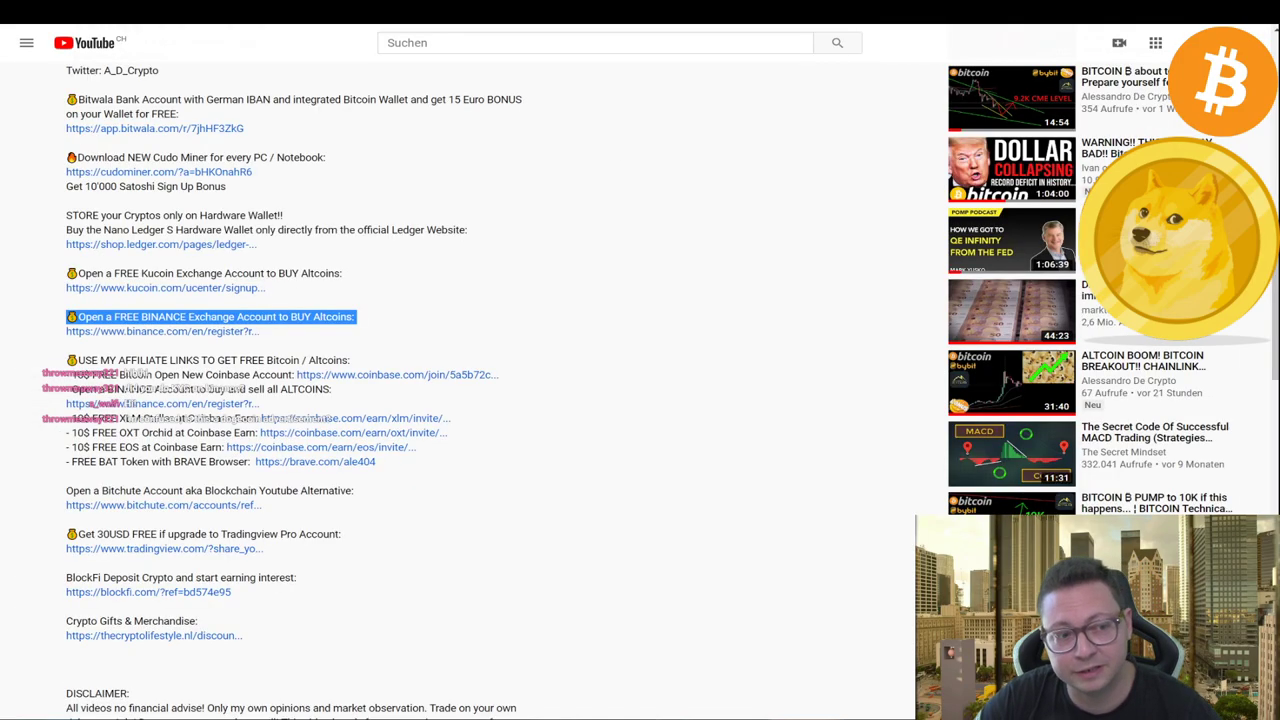
{"action": "scroll", "coordinate": [591, 400], "scroll_direction": "up", "scroll_amount": 8}
{"action": "scroll", "coordinate": [590, 420], "scroll_direction": "down", "scroll_amount": 6}
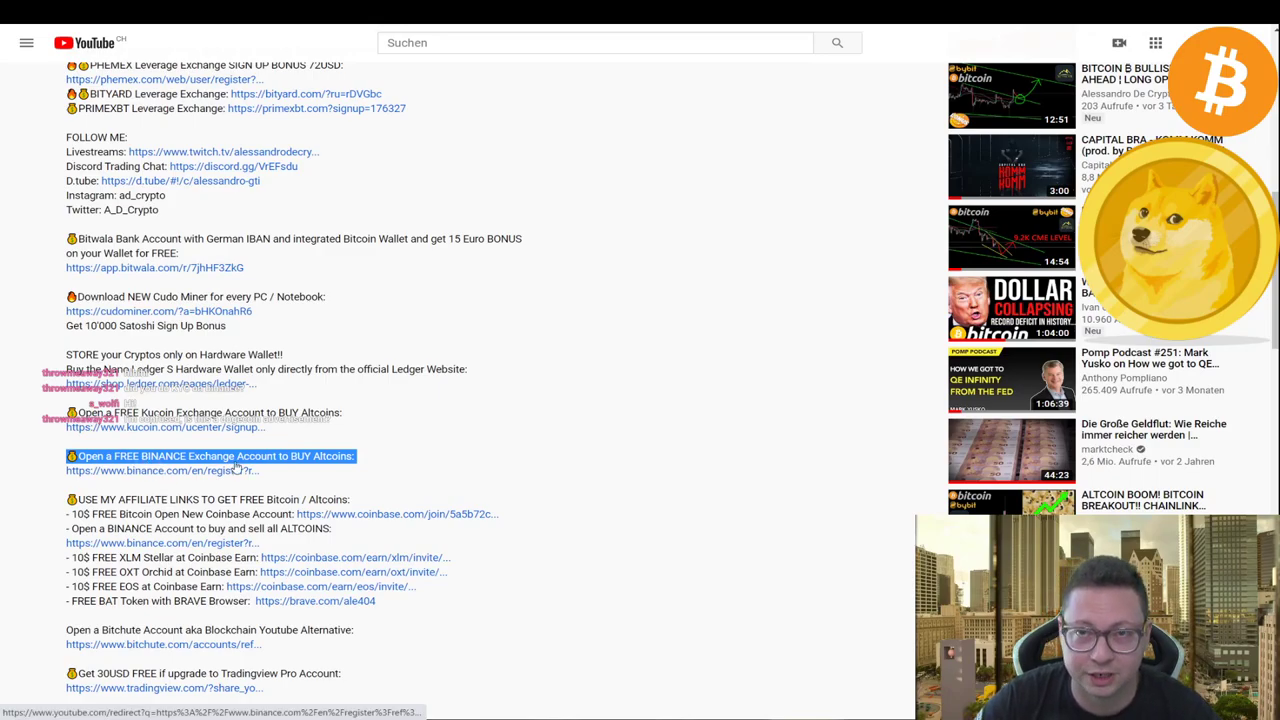
{"action": "scroll", "coordinate": [677, 444], "scroll_direction": "up", "scroll_amount": 2}
{"action": "scroll", "coordinate": [677, 444], "scroll_direction": "up", "scroll_amount": 5}
{"action": "key", "text": "ctrl+Tab"}
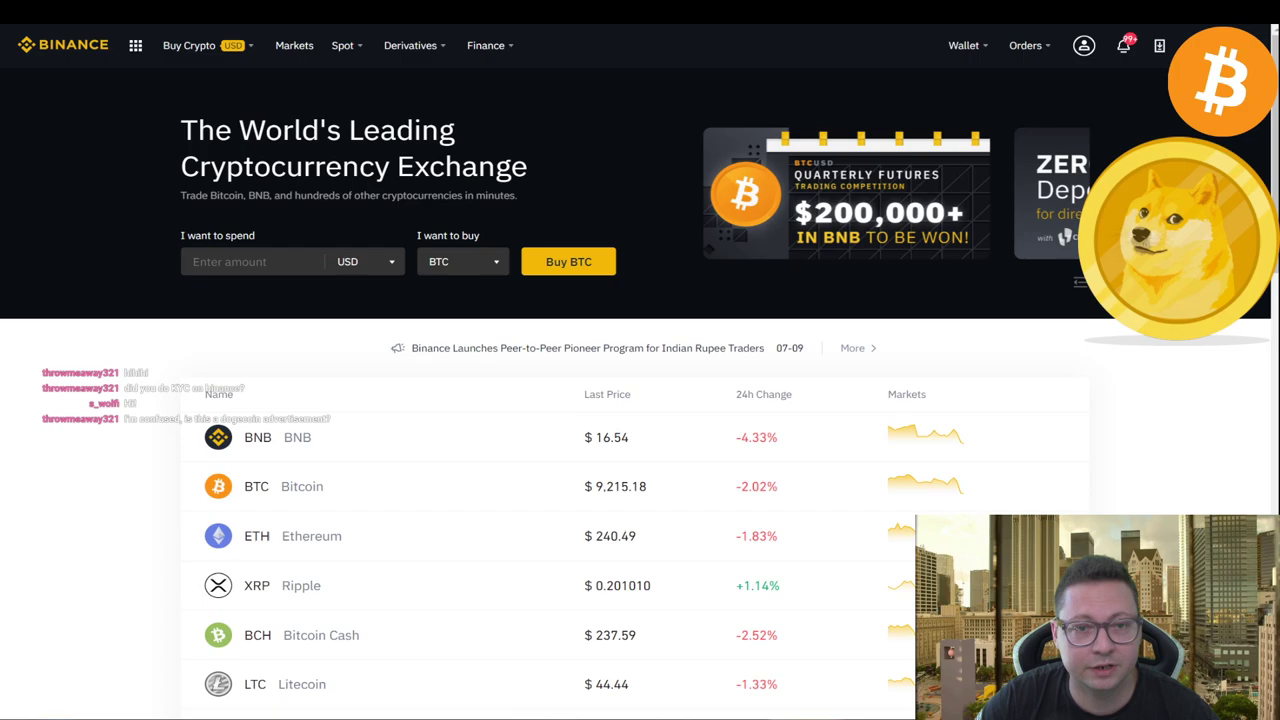
Switch to the DOGE/USDT tab listing Open Orders (1).
{"action": "key", "text": "ctrl+Tab"}
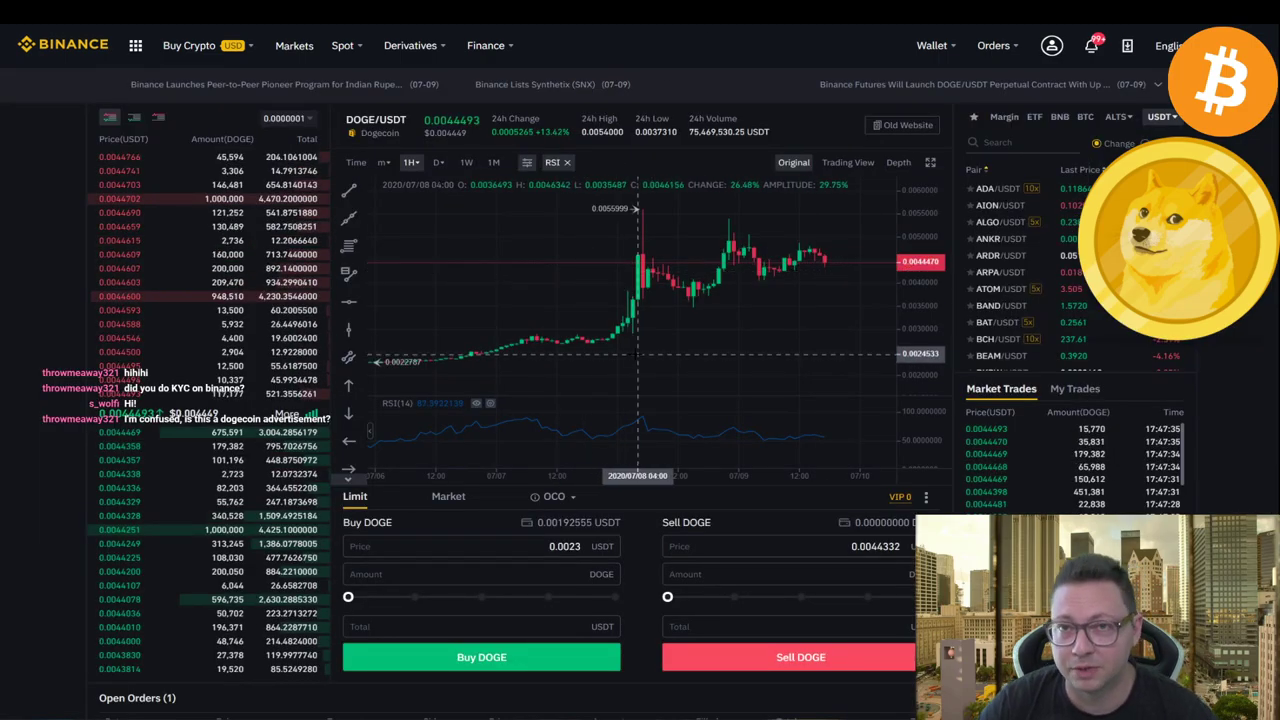